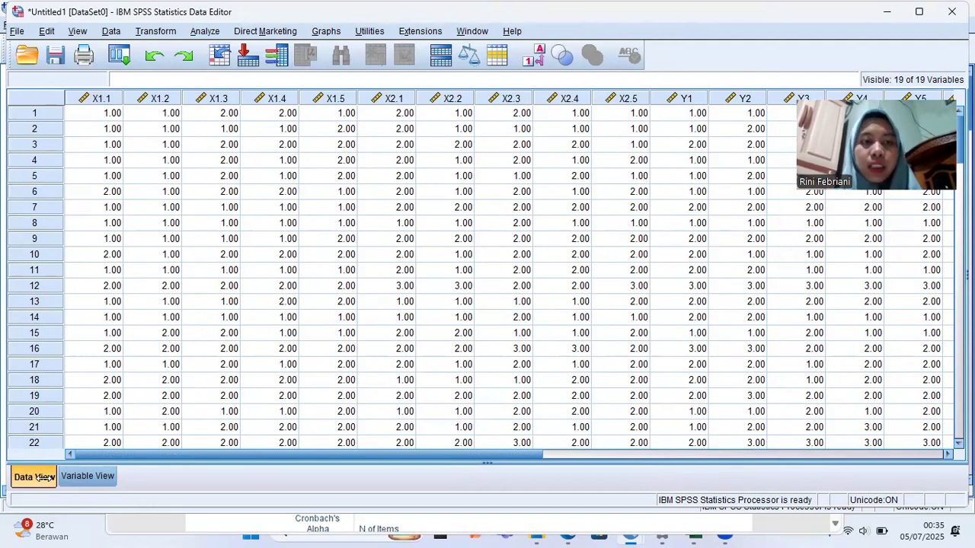
- Review the questionnaire data down to its last filled row and the list of variable definitions
scroll(226, 222, "down", 11)
scroll(225, 221, "down", 20)
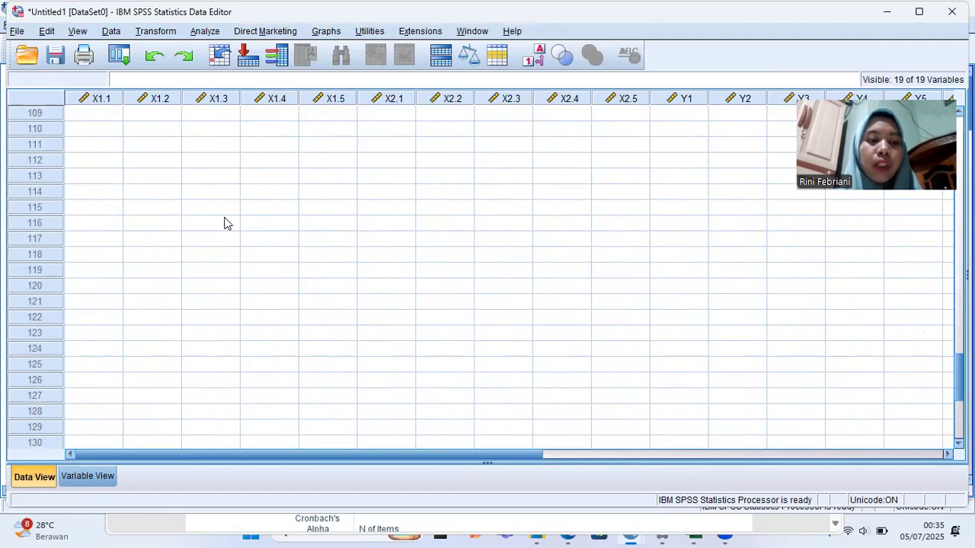
scroll(225, 221, "up", 8)
scroll(226, 221, "down", 2)
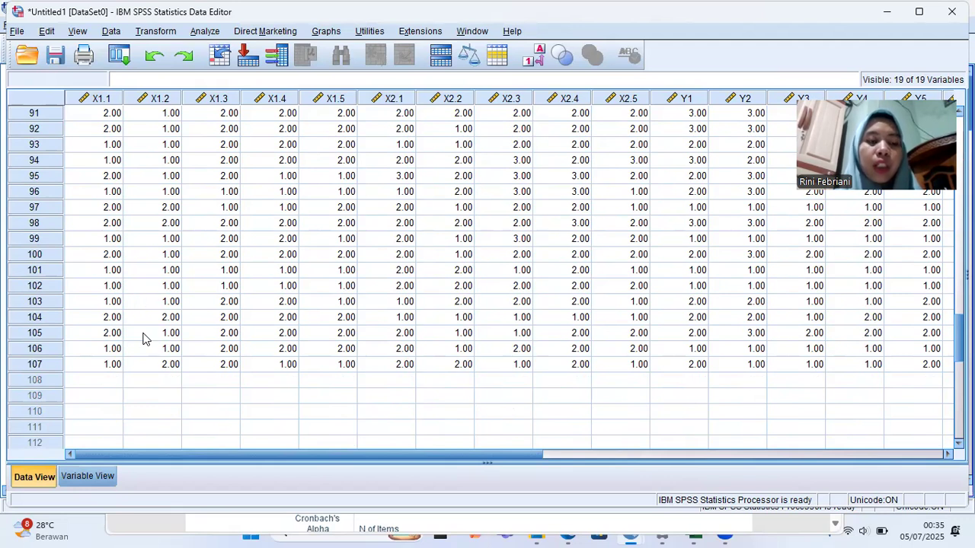
left_click(99, 476)
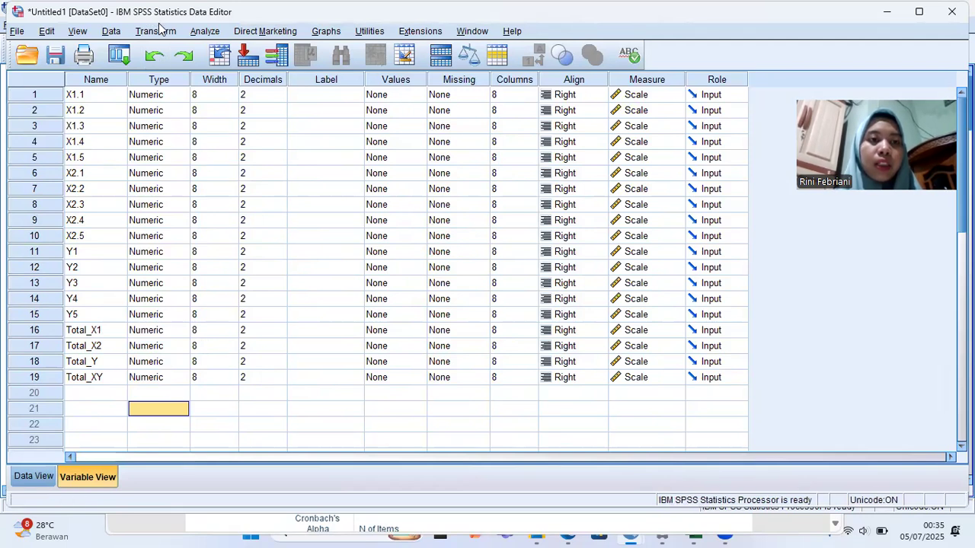
left_click(307, 174)
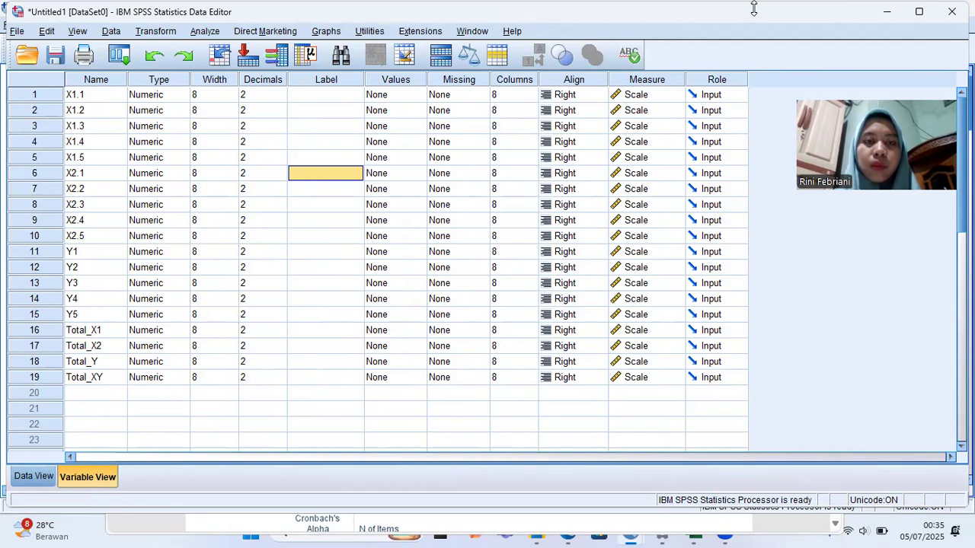
- Open the Bivariate Correlations analysis and clear all variables from X1.1 to Total_XY out of its Variables list
left_click(202, 31)
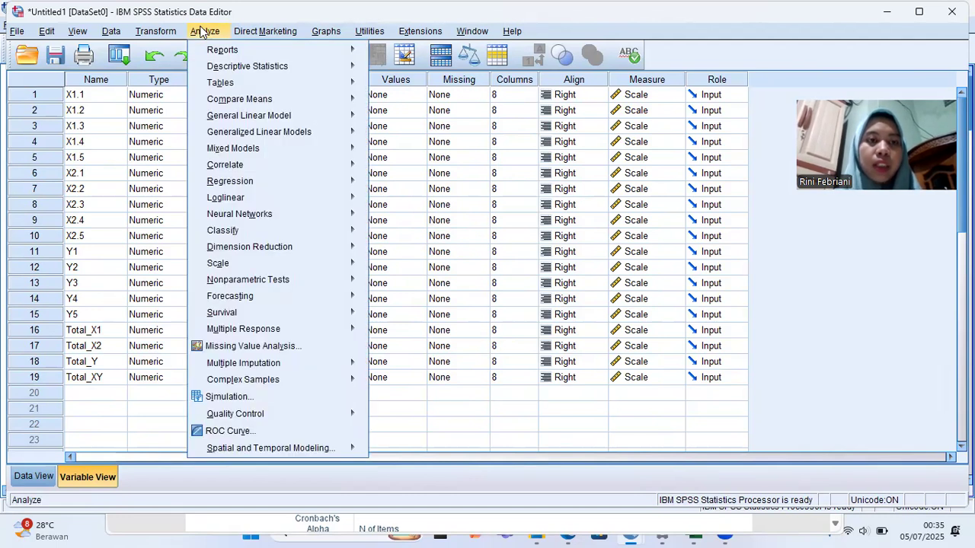
mouse_move(234, 36)
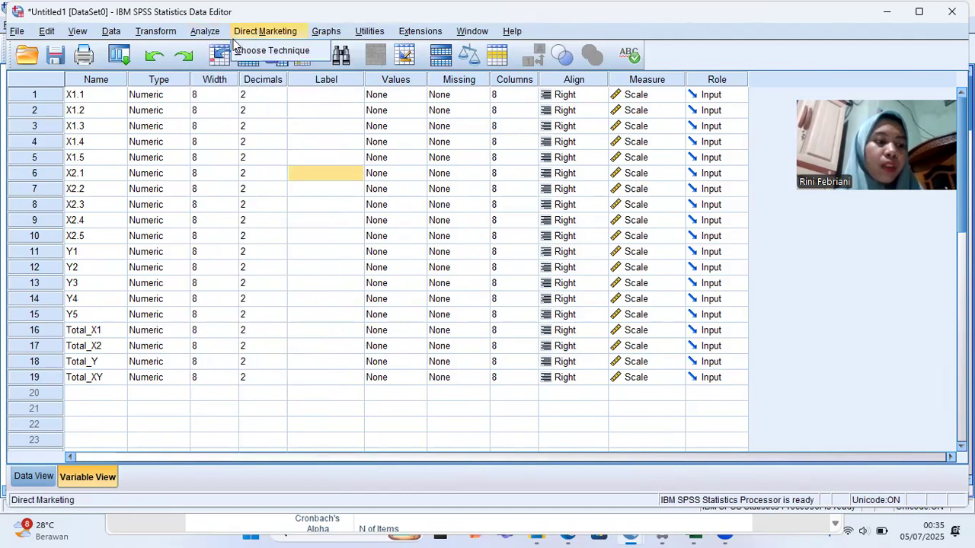
left_click(233, 39)
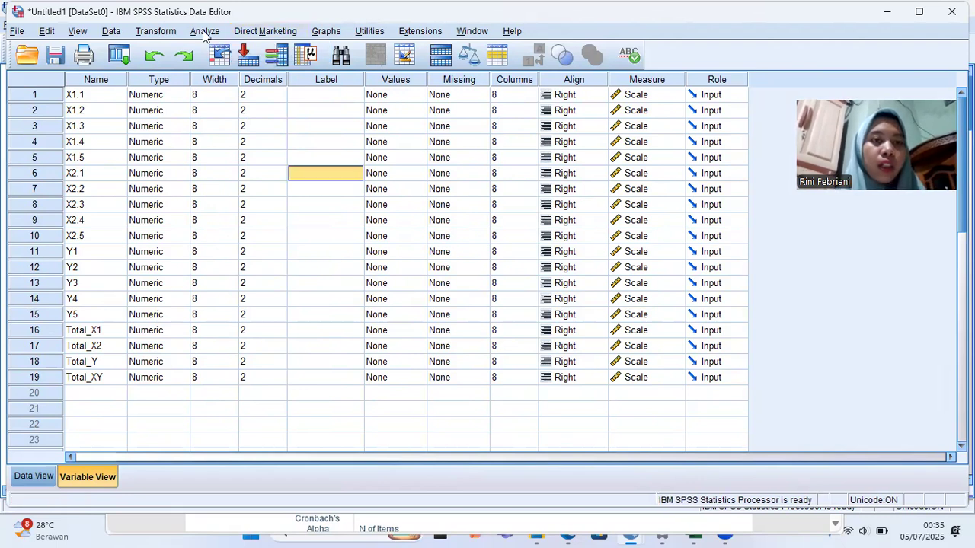
left_click(203, 32)
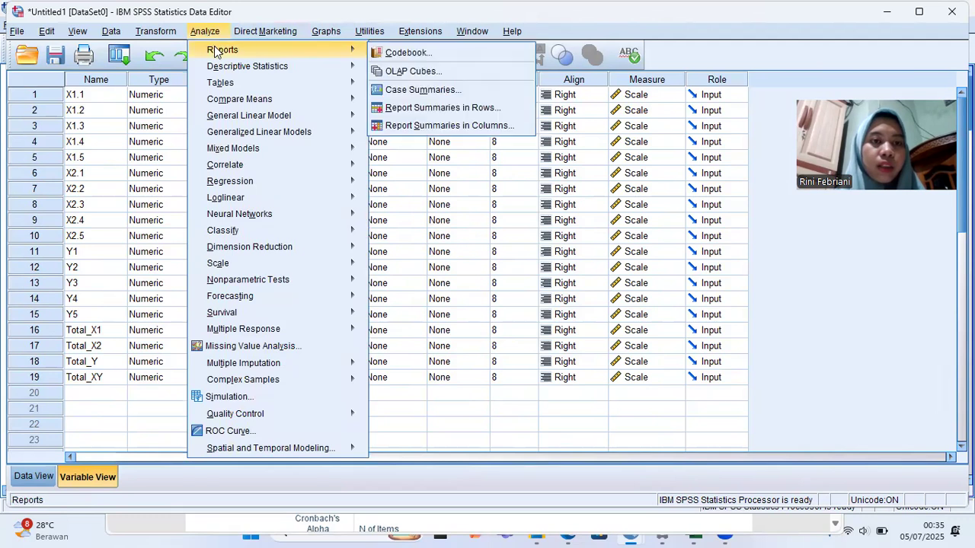
mouse_move(240, 166)
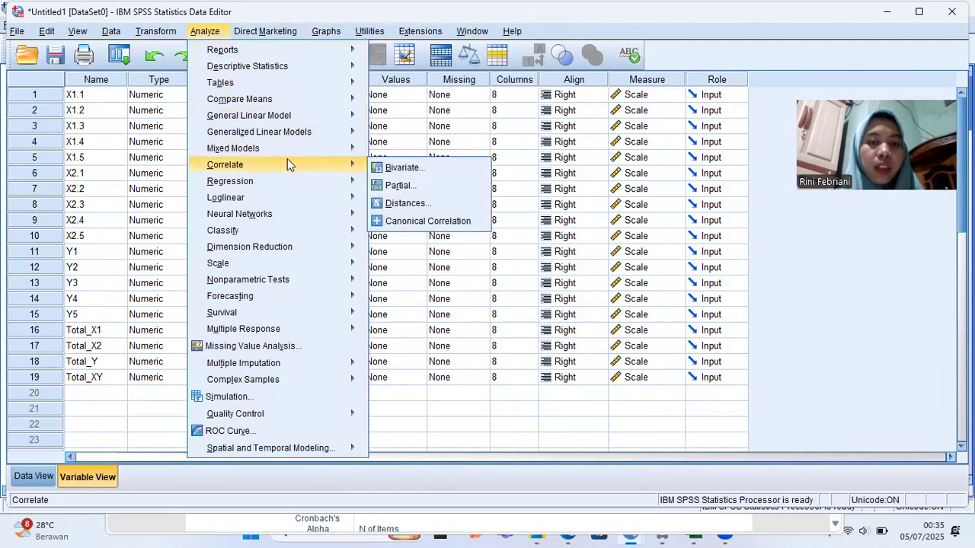
left_click(399, 169)
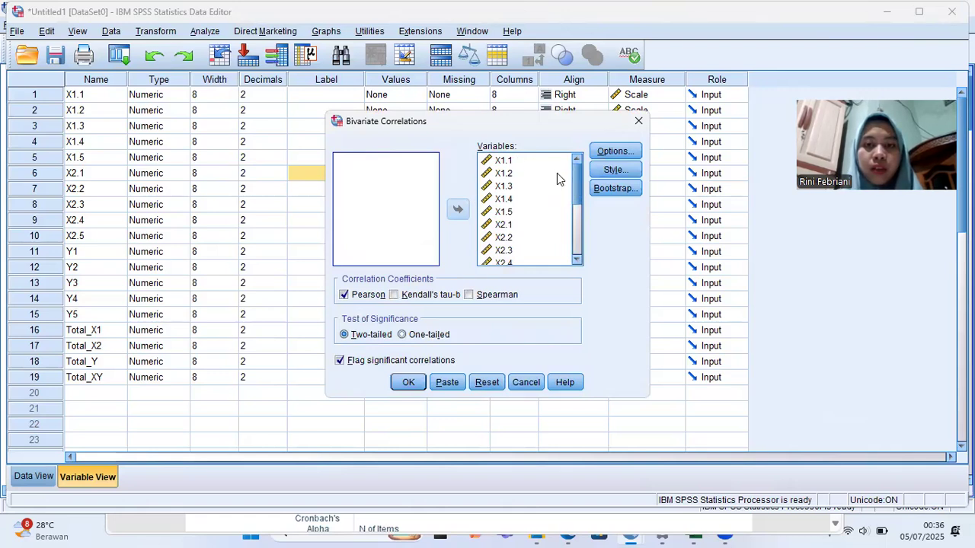
left_click(535, 160)
left_click_drag(579, 195, 578, 259)
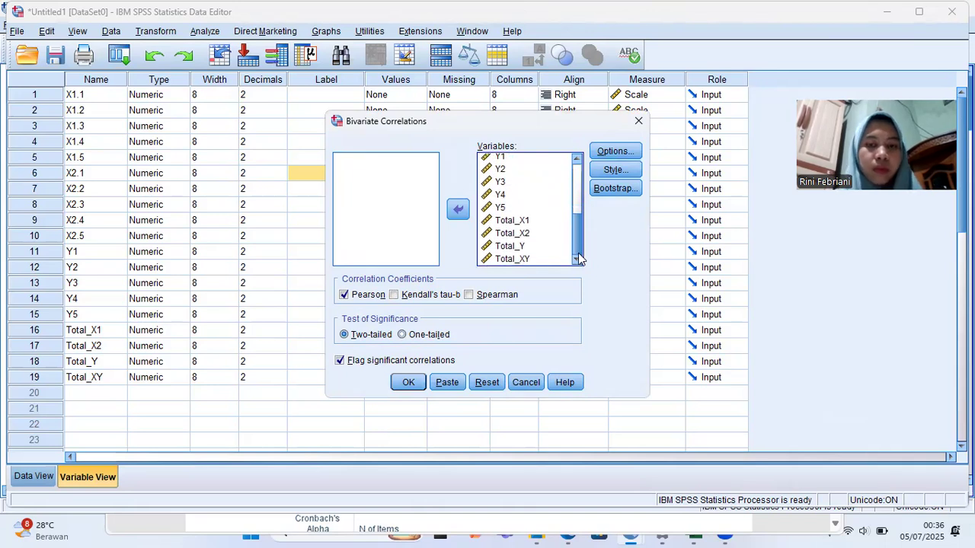
left_click(536, 261, "shift")
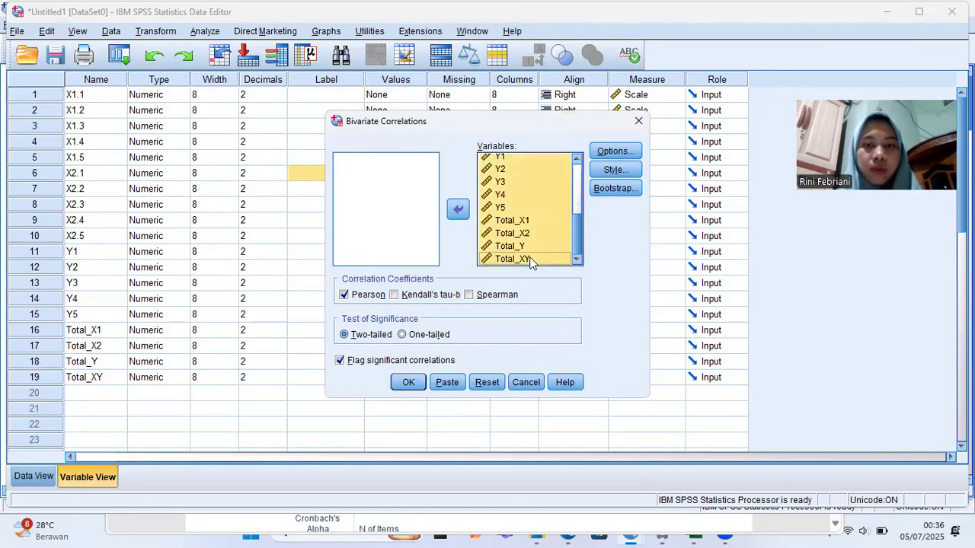
left_click(464, 218)
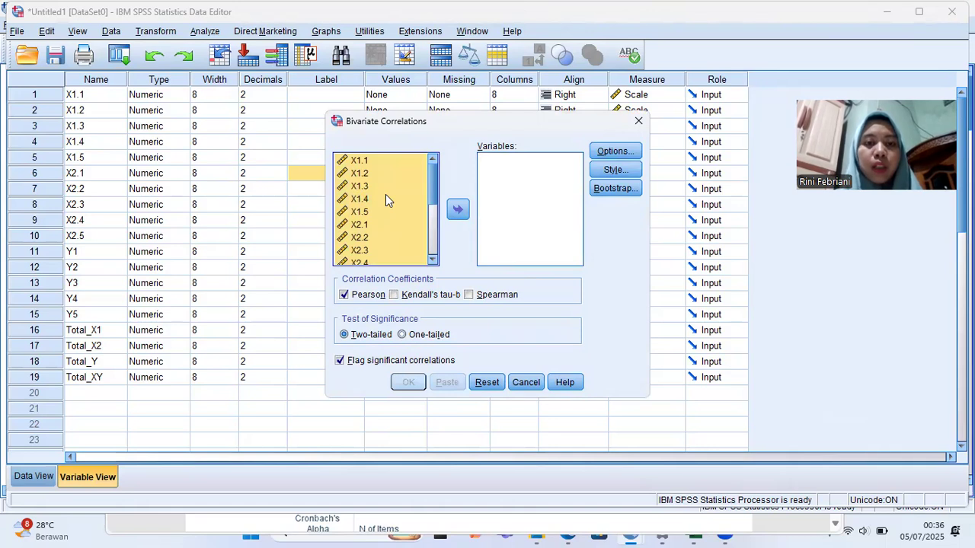
- Add all variables from X1.1 to Total_XY to the bivariate correlation and run it with two-tailed Pearson coefficients
scroll(385, 194, "down", 3)
scroll(385, 195, "up", 3)
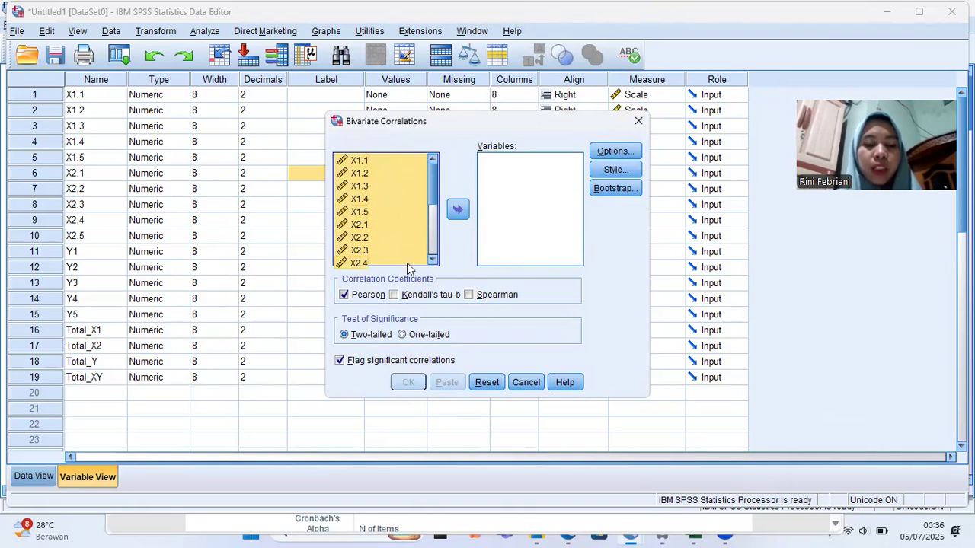
left_click(459, 211)
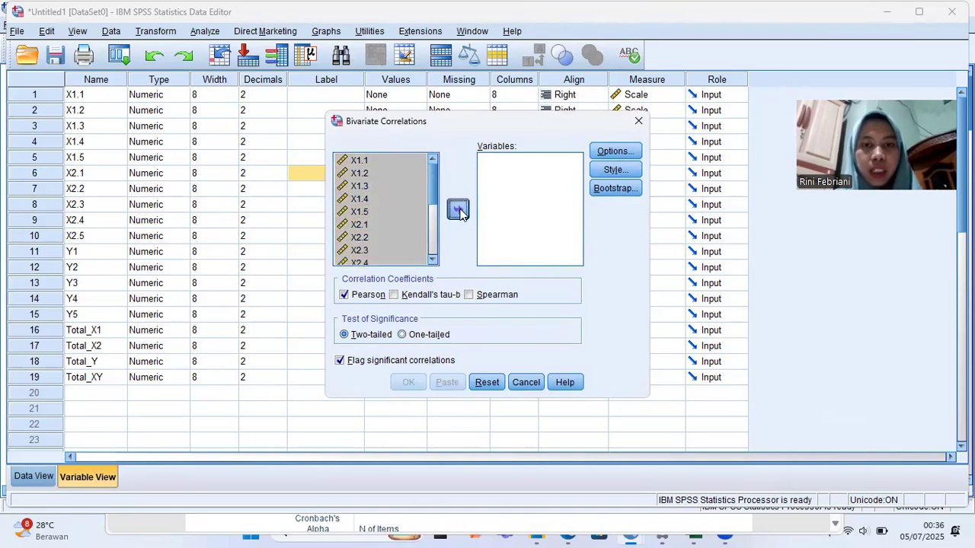
left_click(408, 381)
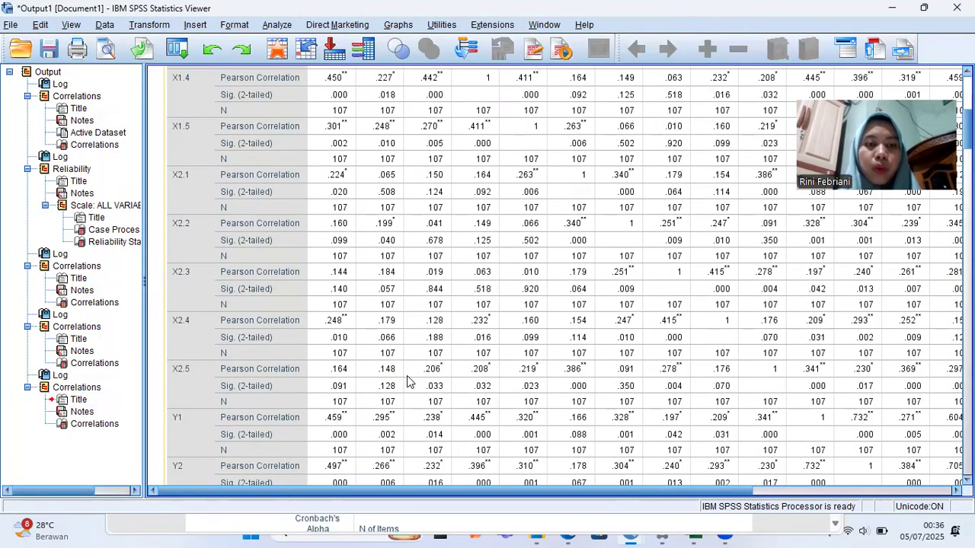
- Examine the new Correlations table from its start across to the Total_X1, Total_X2, Total_Y and Total_XY columns
scroll(408, 381, "up", 5)
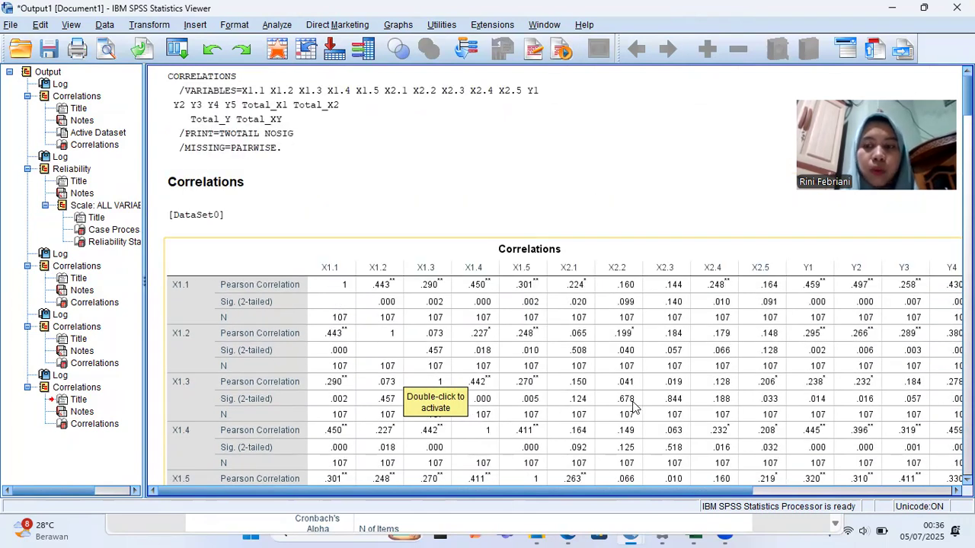
scroll(737, 487, "right", 3)
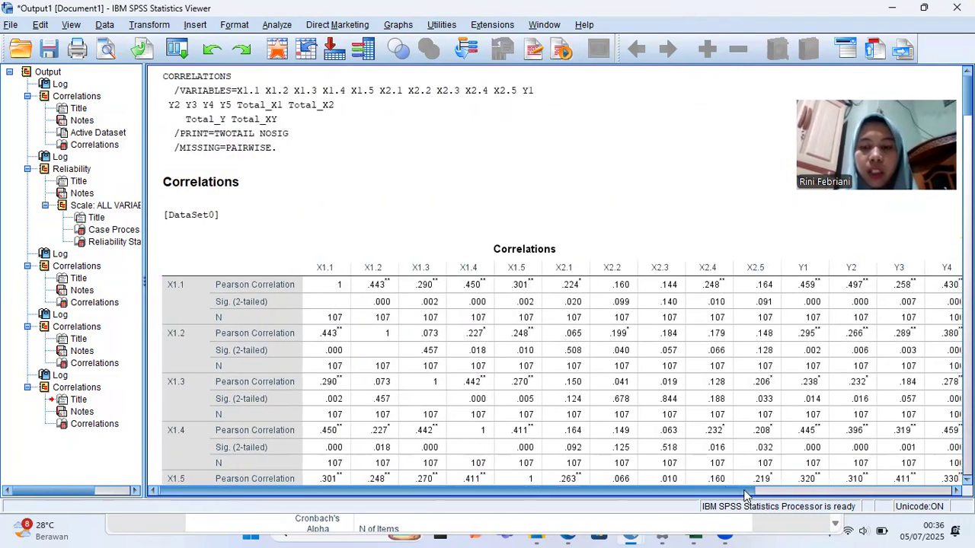
scroll(799, 487, "right", 6)
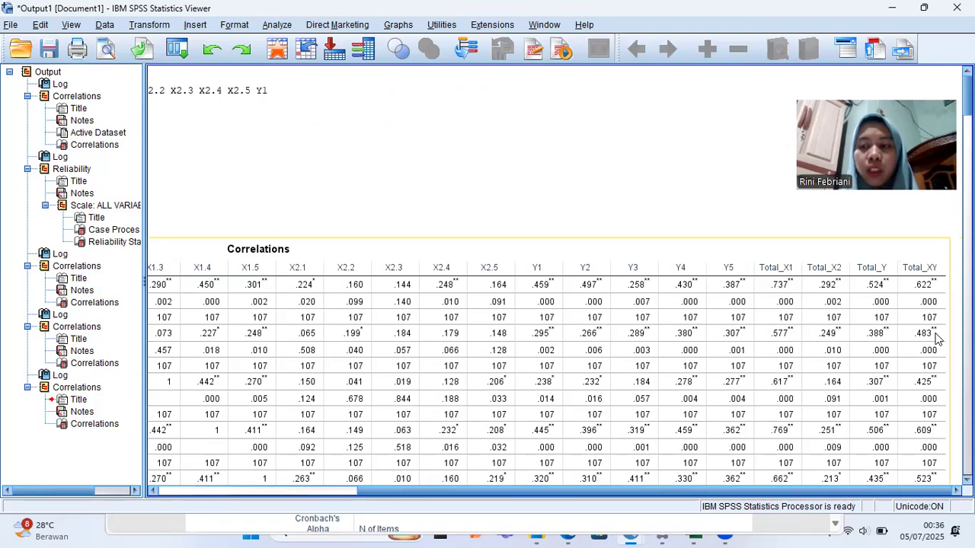
scroll(937, 339, "down", 2)
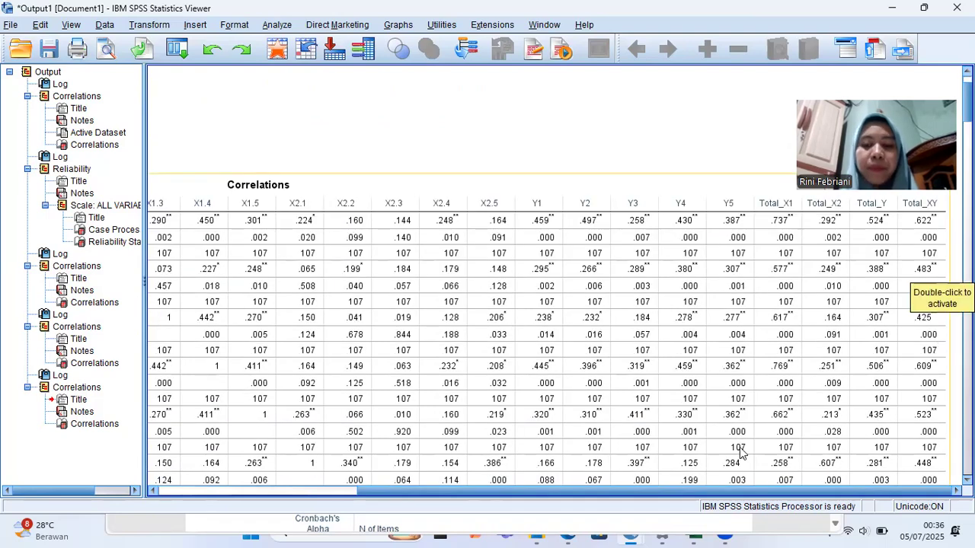
- Switch to the calculation report PDF in Microsoft Edge and review the Hasil Uji Validitas table for all items
mouse_move(569, 533)
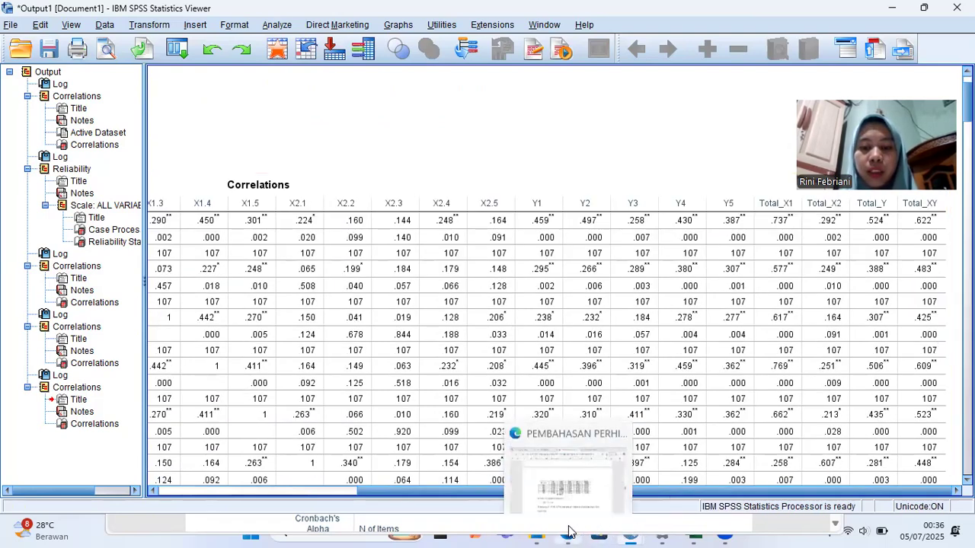
left_click(554, 490)
scroll(552, 349, "up", 10)
scroll(552, 348, "up", 4)
scroll(552, 349, "down", 5)
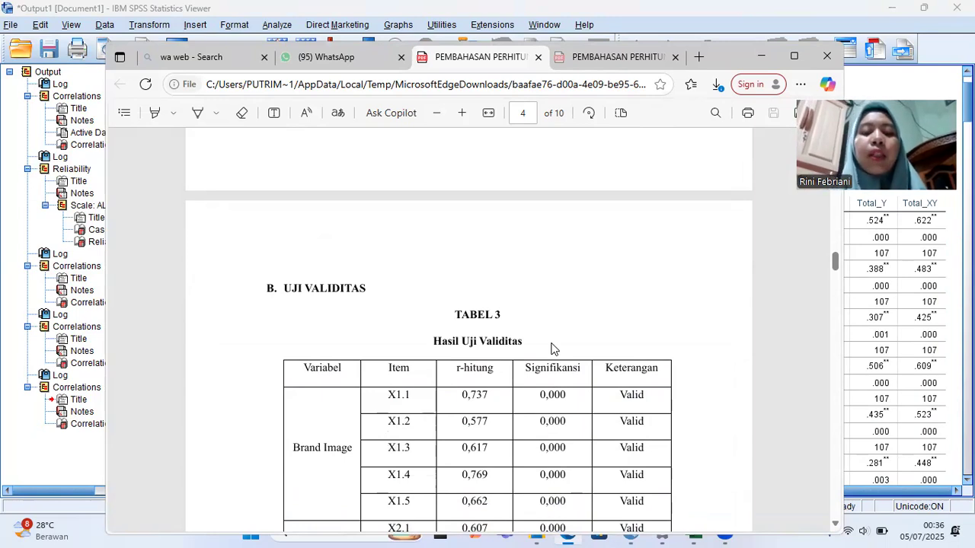
scroll(552, 349, "down", 3)
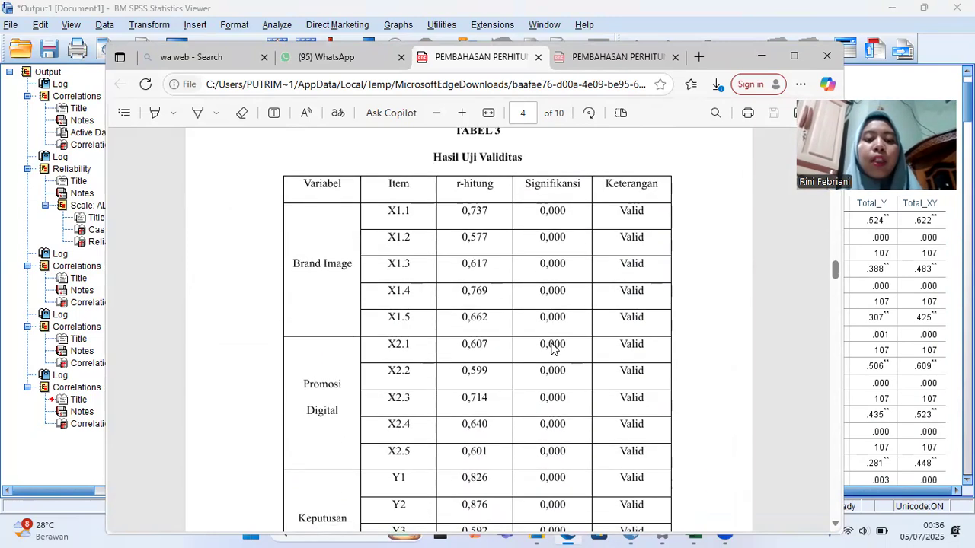
scroll(553, 348, "down", 2)
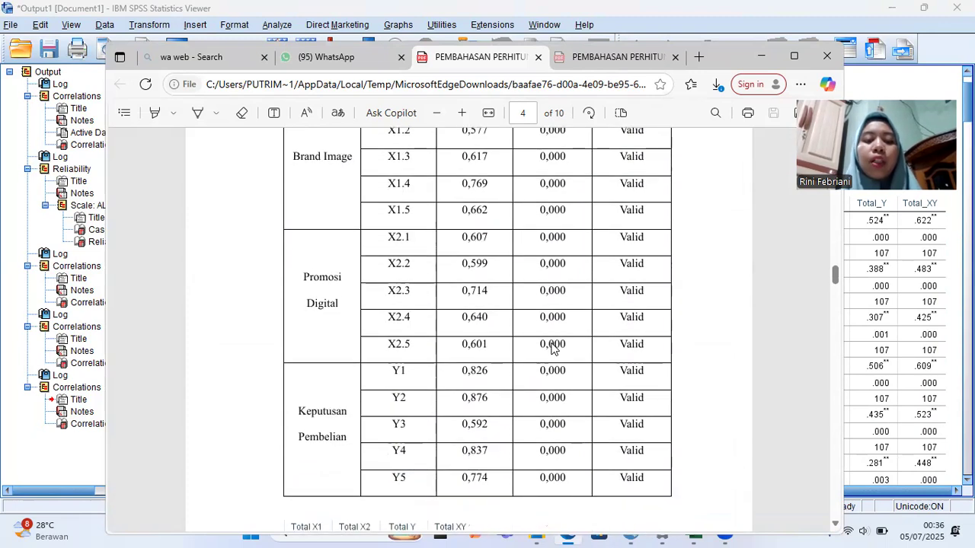
scroll(554, 349, "up", 3)
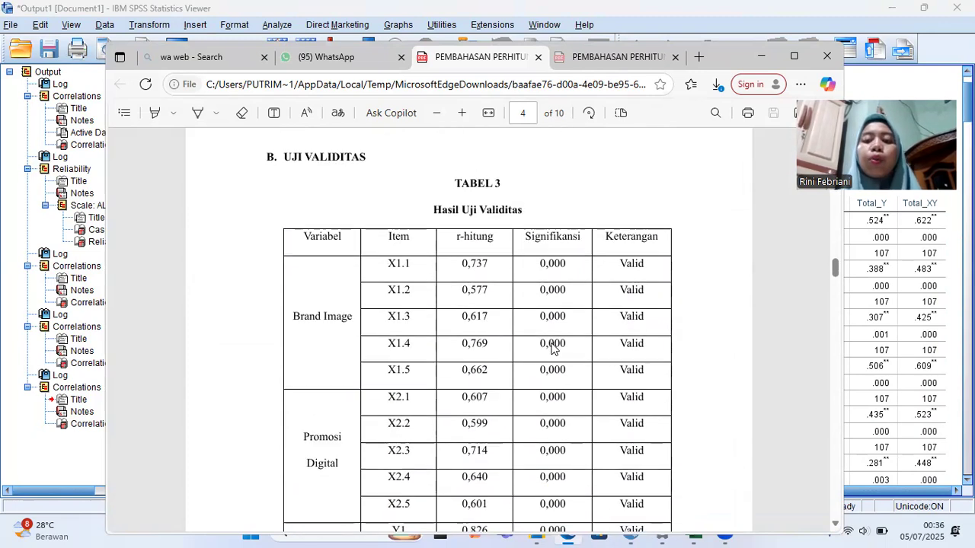
scroll(554, 349, "down", 7)
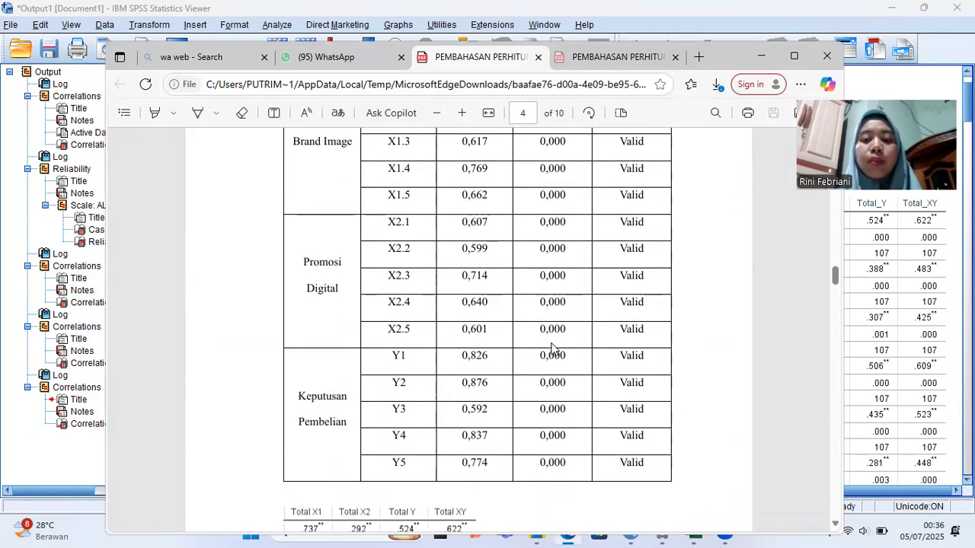
- Compare the R Hitung and R Tabel figures, read the validity conclusion, and return to the SPSS output
scroll(554, 348, "down", 2)
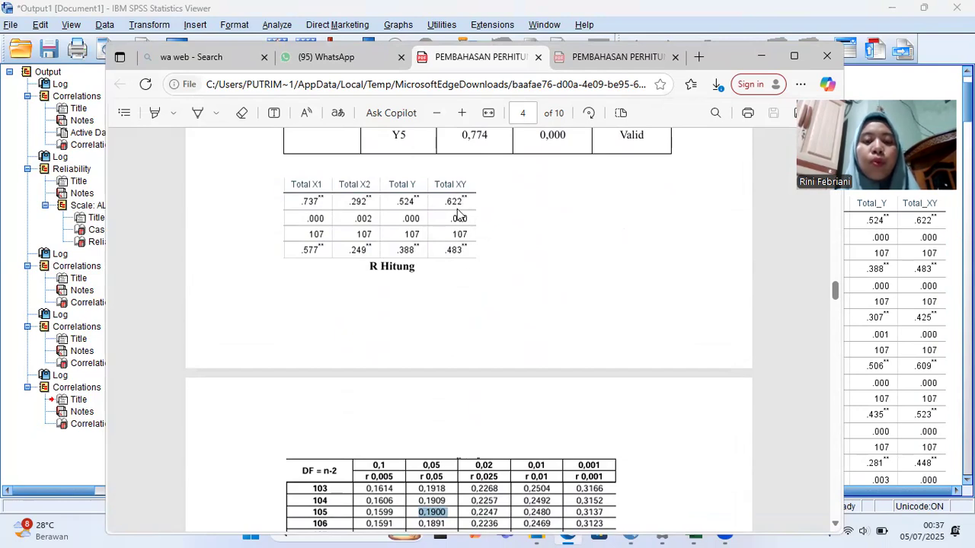
scroll(459, 254, "down", 3)
scroll(459, 260, "down", 1)
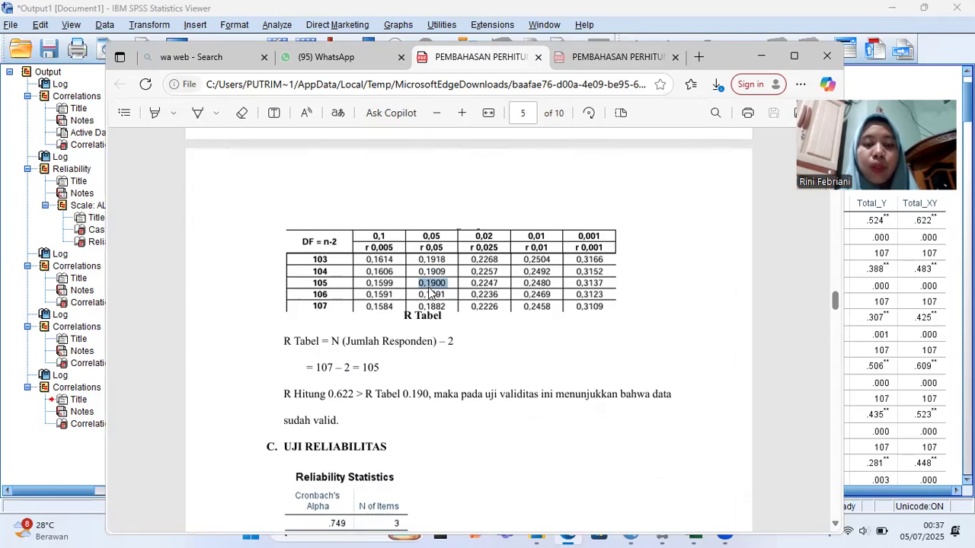
scroll(431, 293, "down", 1)
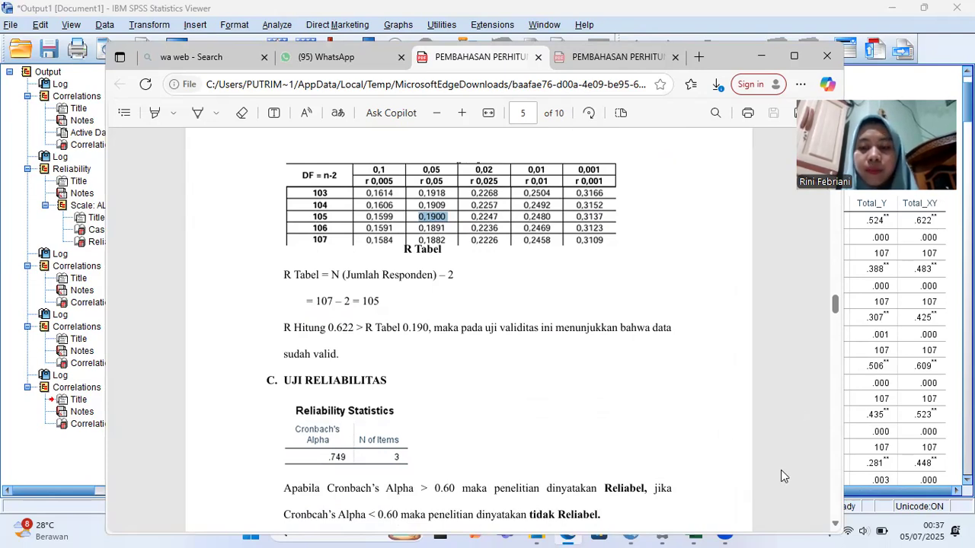
left_click(757, 58)
- Return to the SPSS output, start a Reliability Analysis, and remove Total_X1, Total_X2 and Total_Y from its items
mouse_move(636, 531)
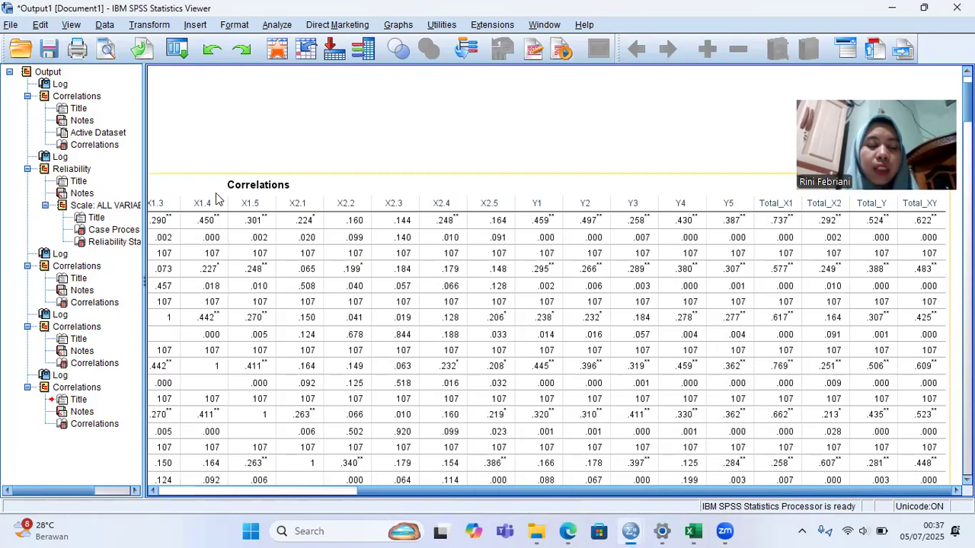
left_click(274, 24)
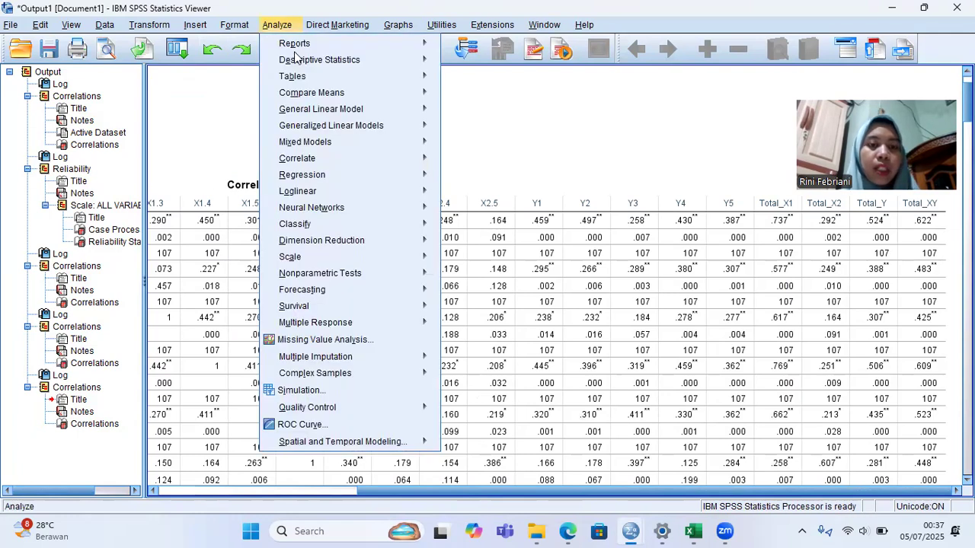
mouse_move(317, 257)
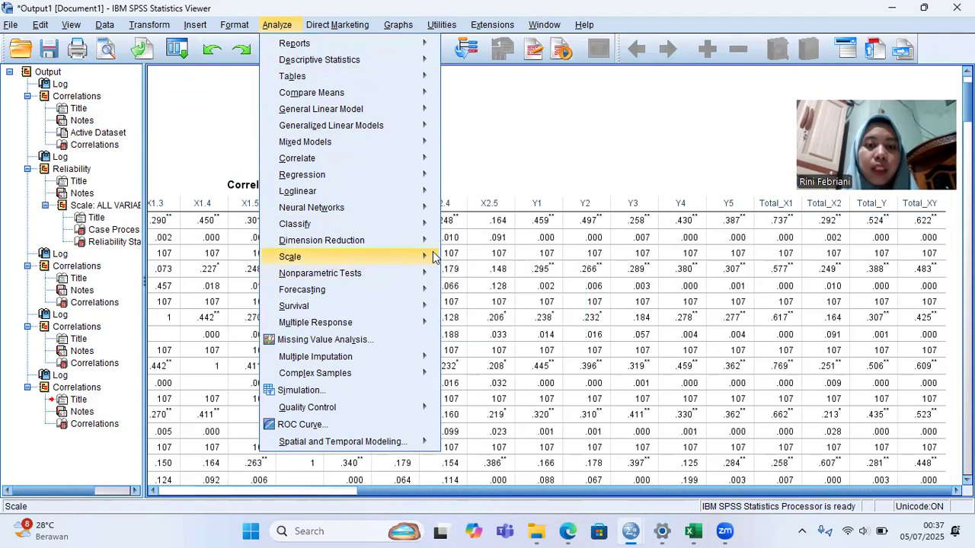
left_click(467, 261)
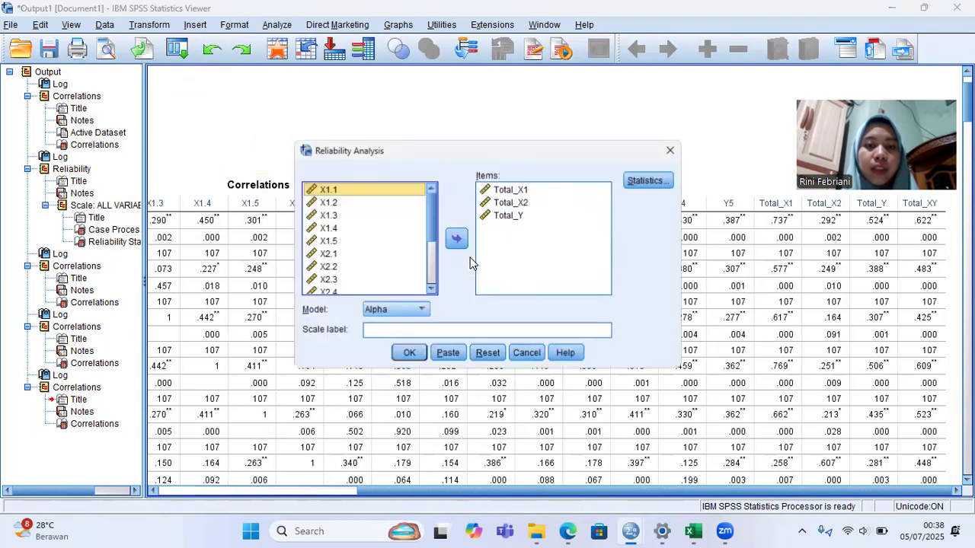
left_click(515, 192)
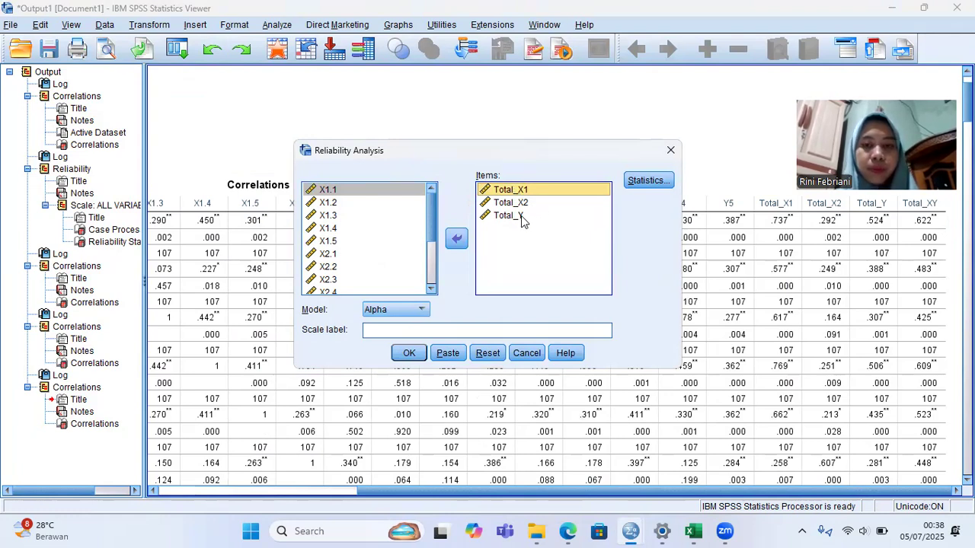
left_click(521, 215, "shift")
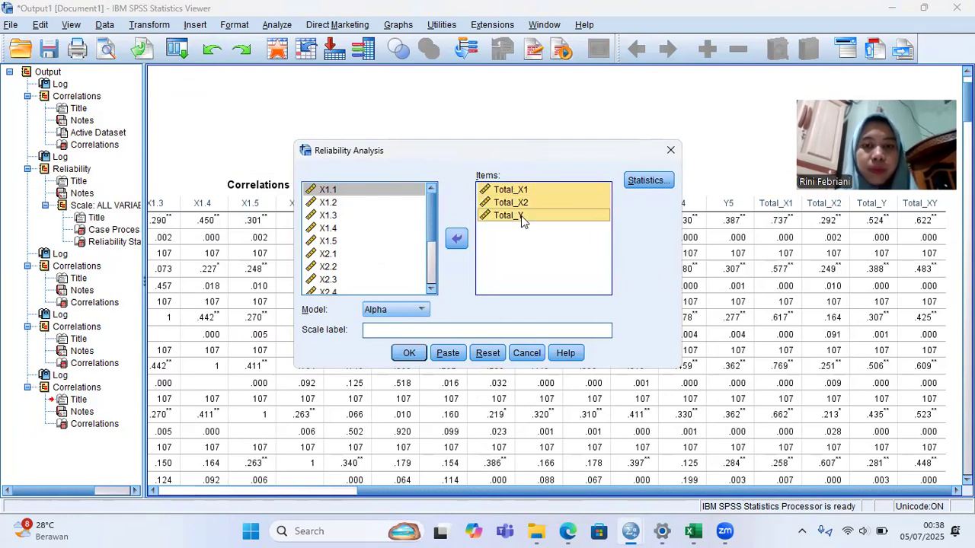
left_click(466, 241)
- Add Total_X1, Total_X2 and Total_Y as the reliability items and run the analysis with the Alpha model
scroll(329, 199, "down", 1)
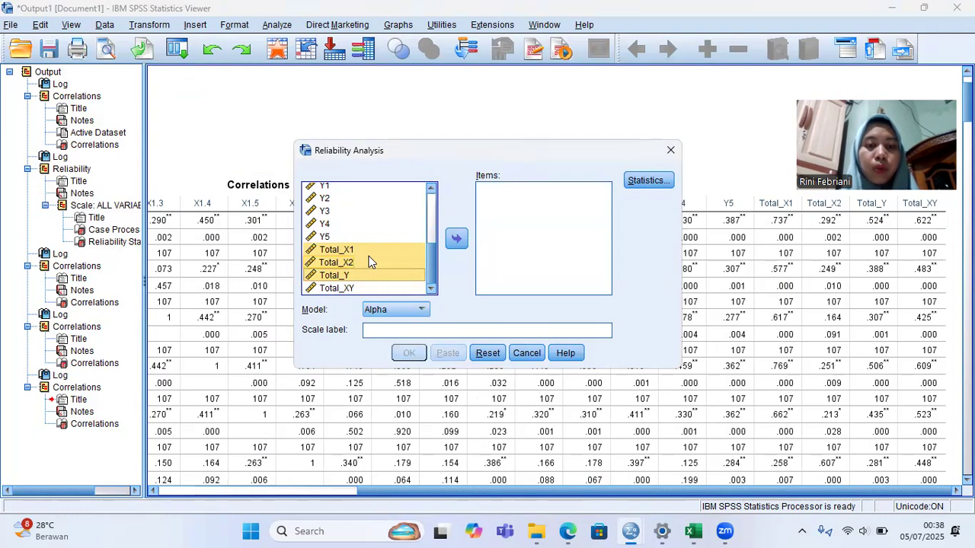
left_click(455, 241)
left_click(421, 352)
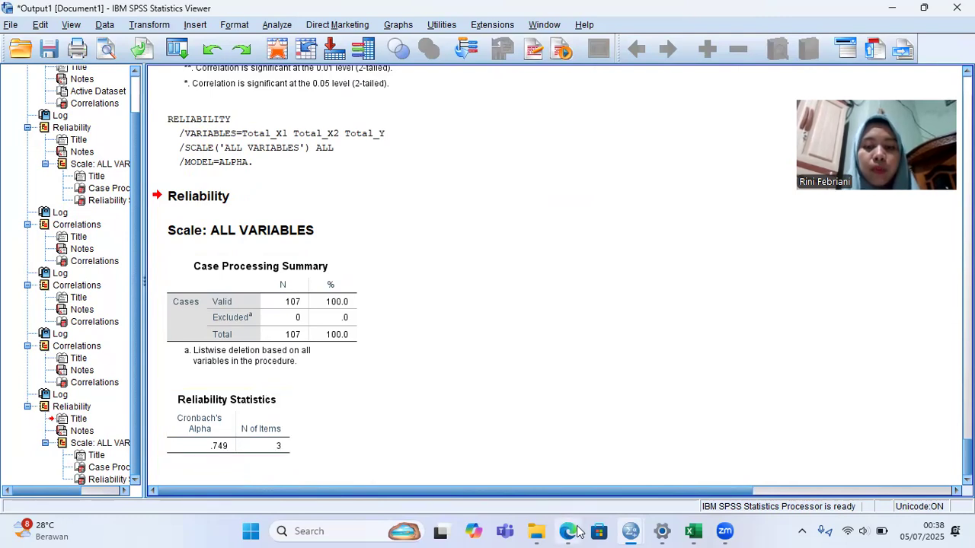
- Switch to the report PDF in Microsoft Edge, read the Uji Reliabilitas section through to Uji Korelasi, and return to the SPSS output
mouse_move(568, 525)
left_click(576, 483)
scroll(478, 370, "down", 5)
scroll(478, 370, "down", 1)
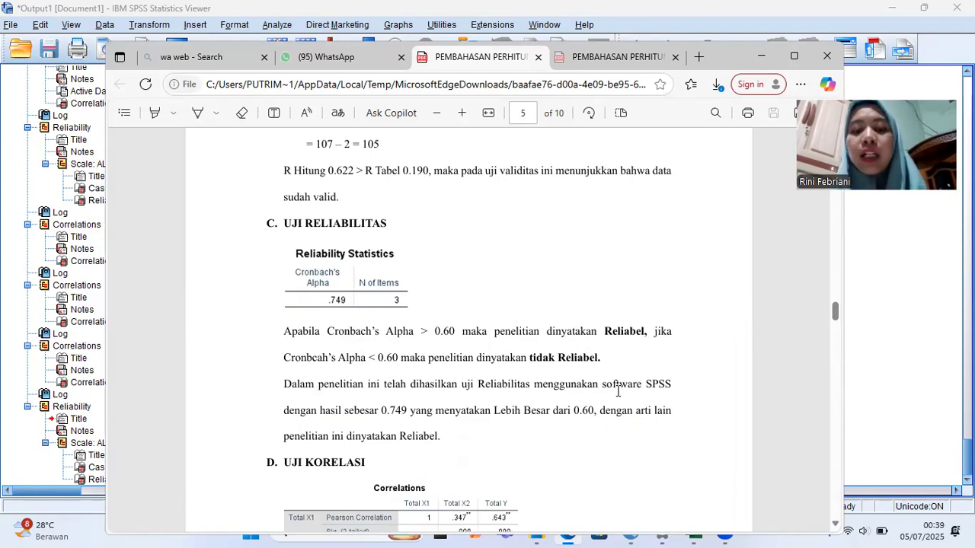
scroll(548, 404, "down", 3)
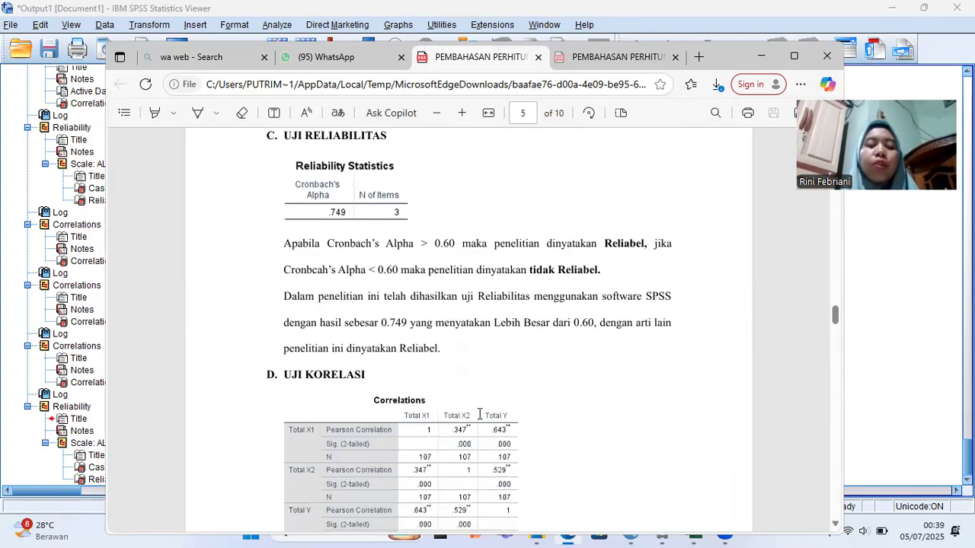
scroll(478, 413, "down", 1)
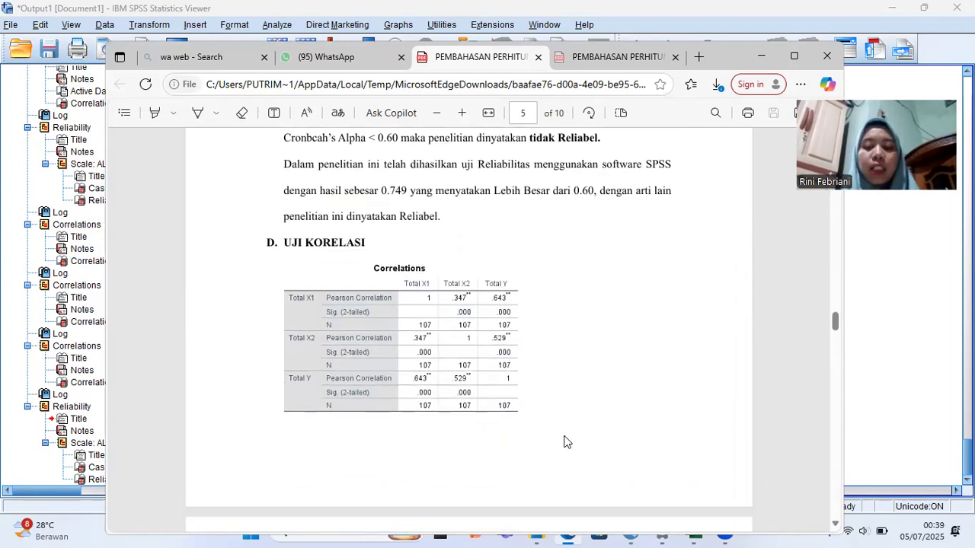
left_click(878, 377)
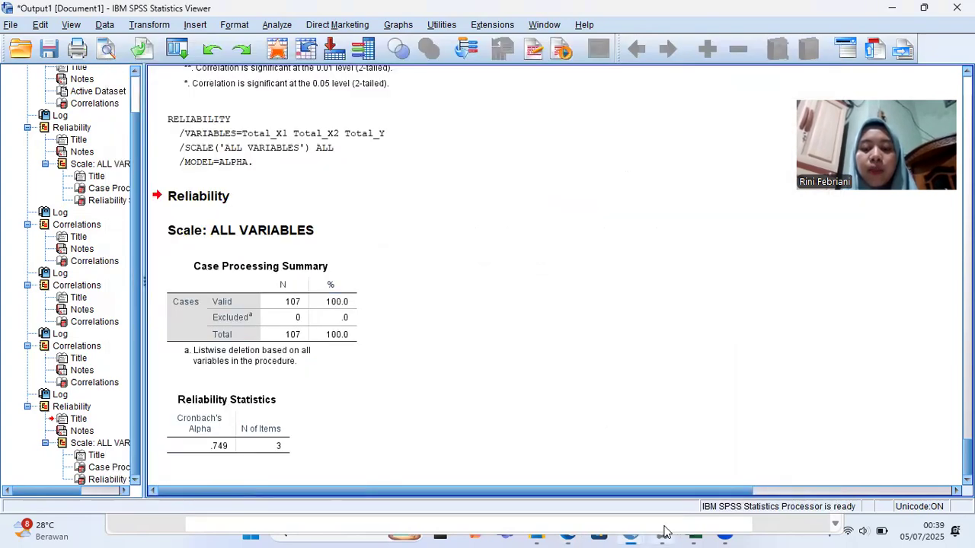
- Switch to the SPSS Data Editor and start a bivariate correlation analysis
mouse_move(626, 533)
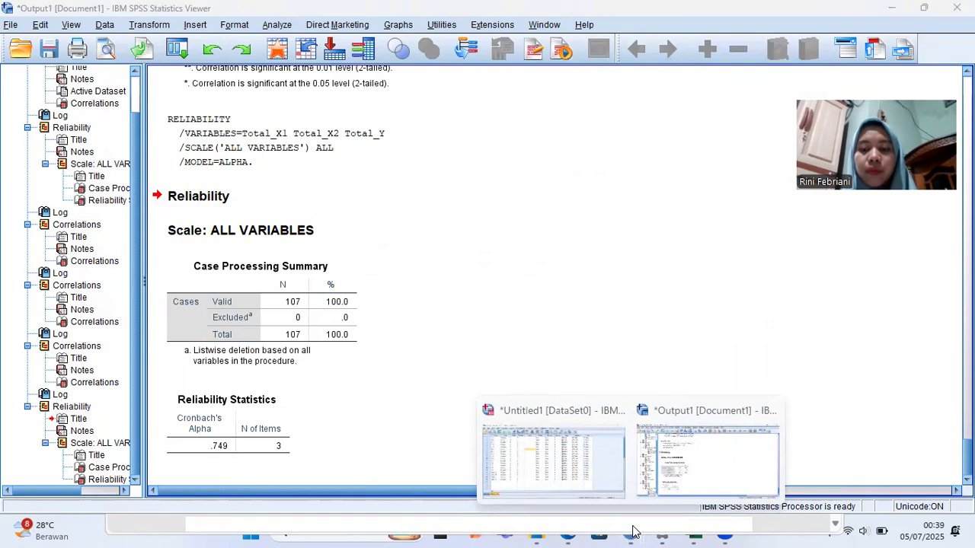
left_click(594, 459)
scroll(470, 355, "down", 3)
scroll(470, 355, "up", 3)
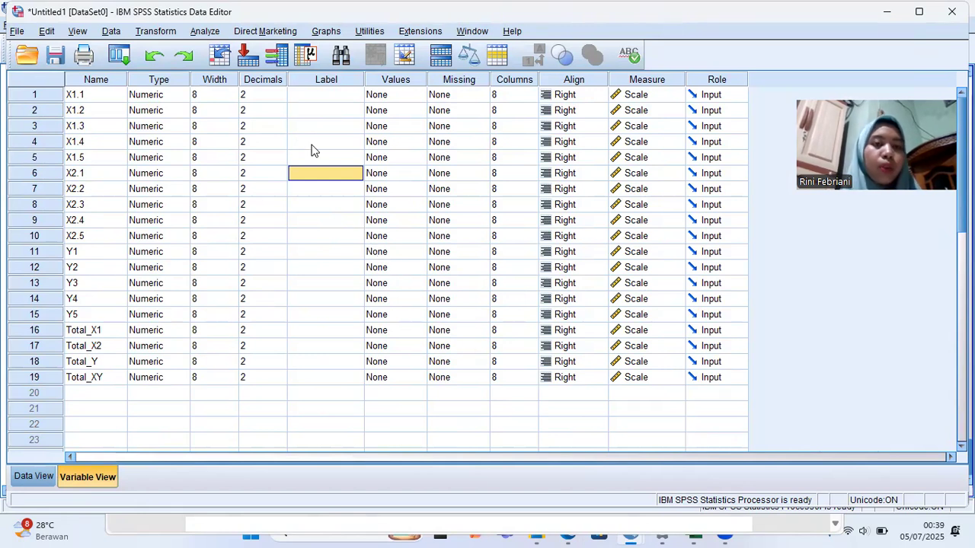
left_click(203, 34)
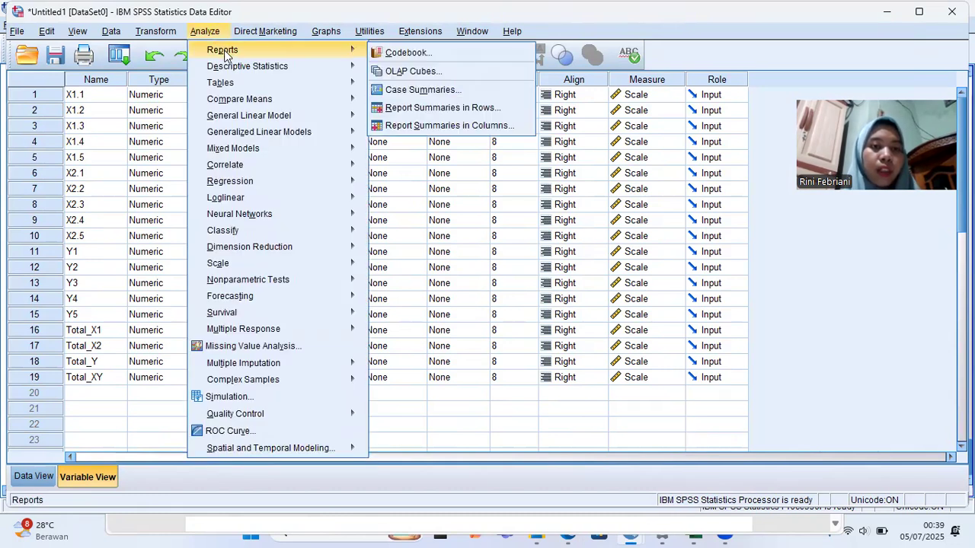
mouse_move(238, 167)
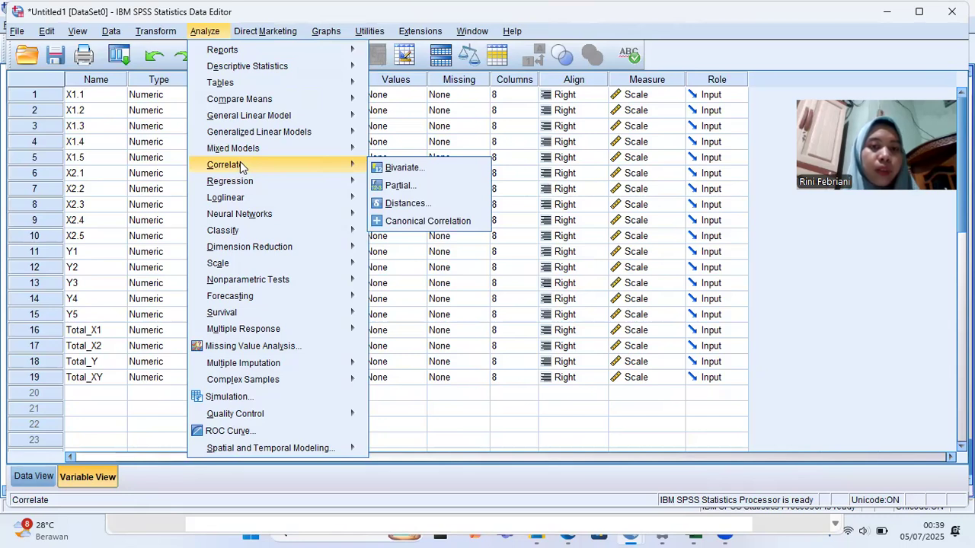
left_click(399, 169)
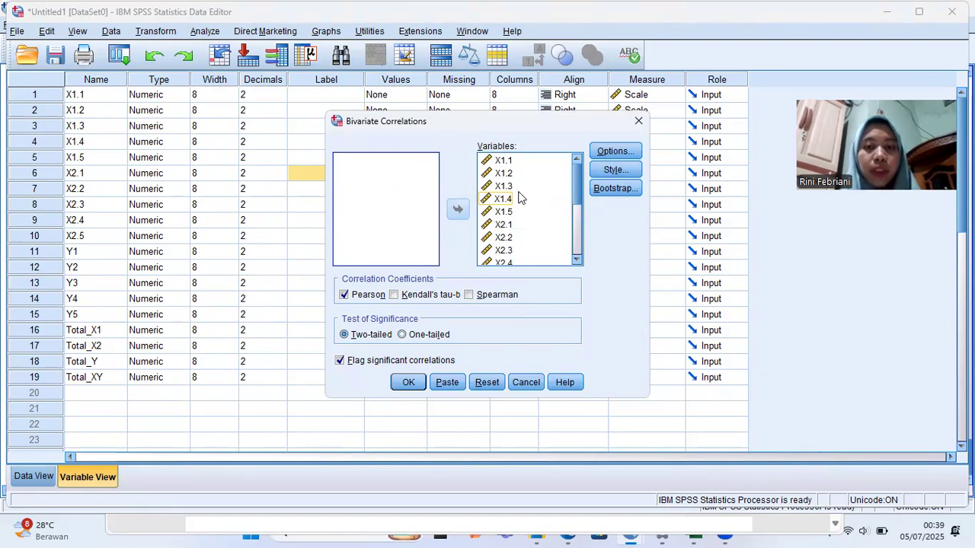
- Remove all variables from X1.1 to Total_XY from the bivariate correlation's variable selection
scroll(518, 198, "down", 1)
scroll(519, 197, "up", 1)
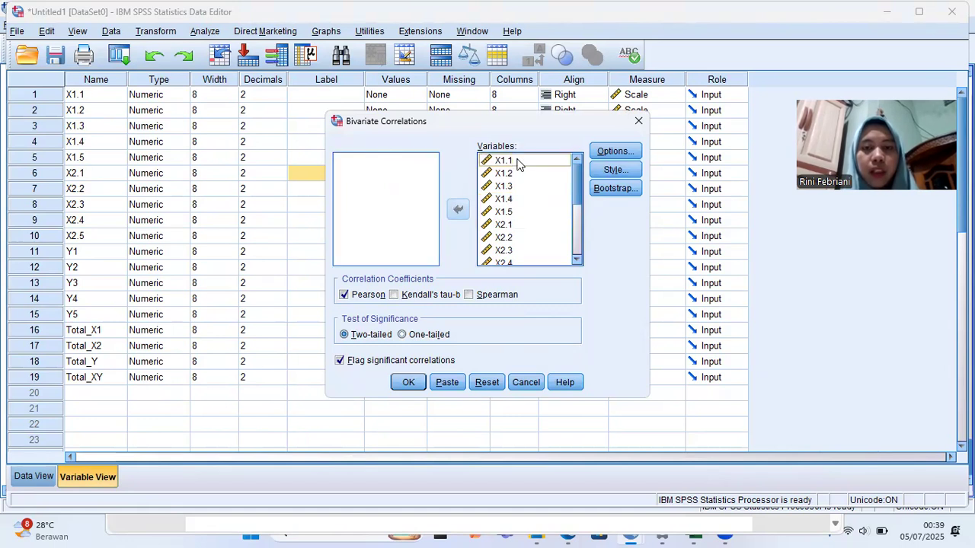
left_click(518, 161)
left_click_drag(577, 186, 580, 256)
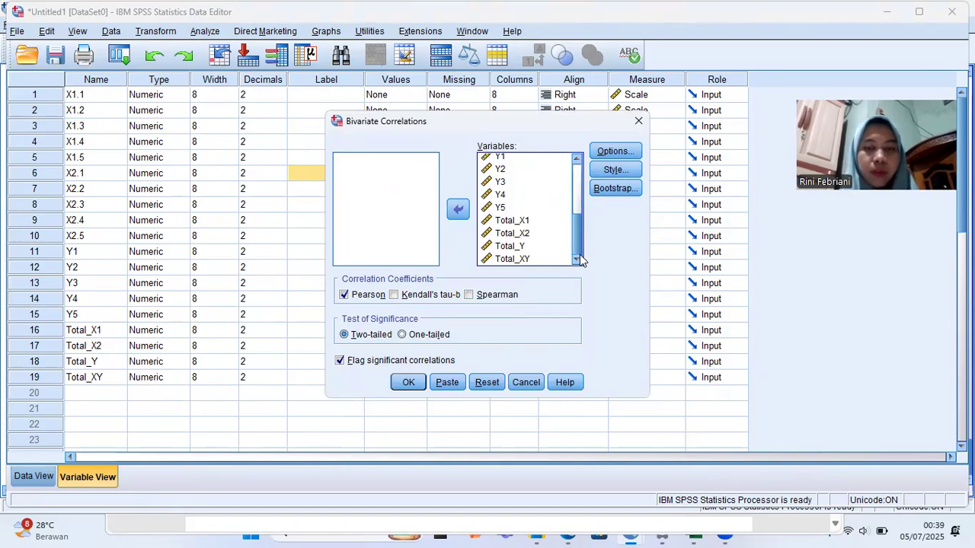
left_click(530, 259, "shift")
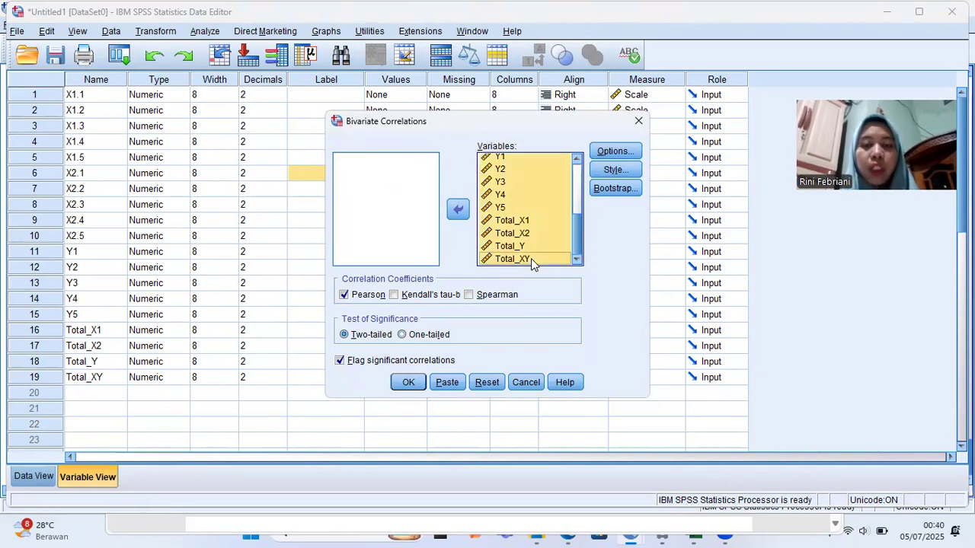
left_click(458, 210)
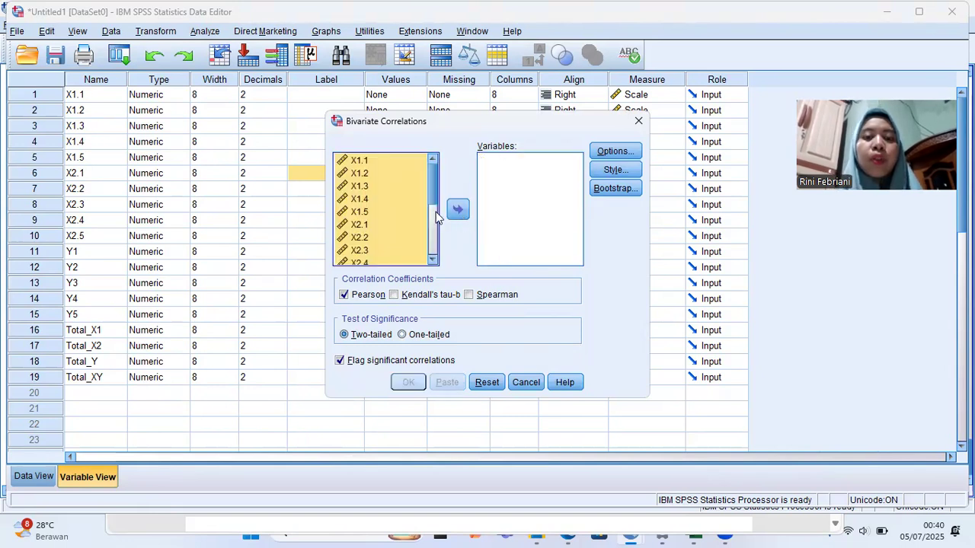
- Add Total_X1, Total_X2 and Total_Y to the bivariate correlation and run it with two-tailed Pearson coefficients
scroll(430, 215, "down", 3)
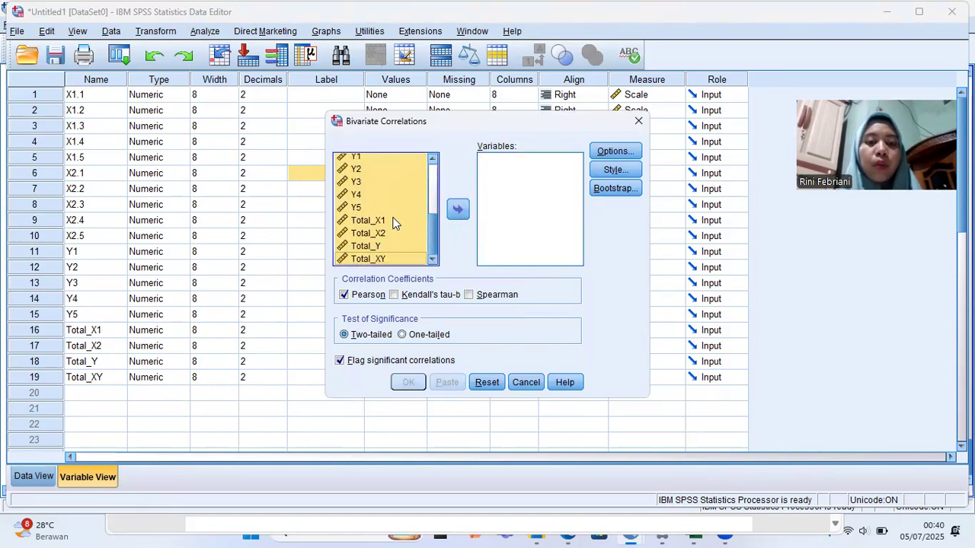
left_click(392, 221)
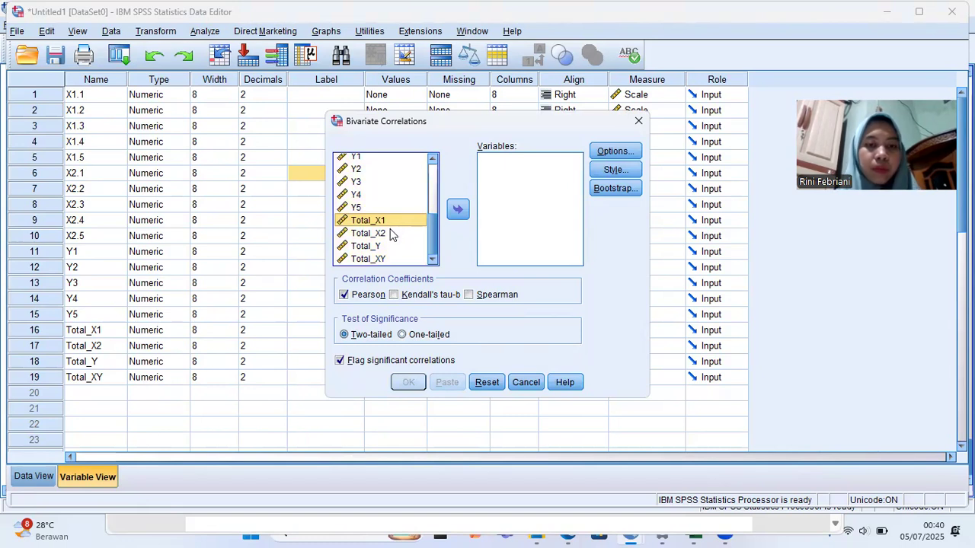
left_click(385, 246, "shift")
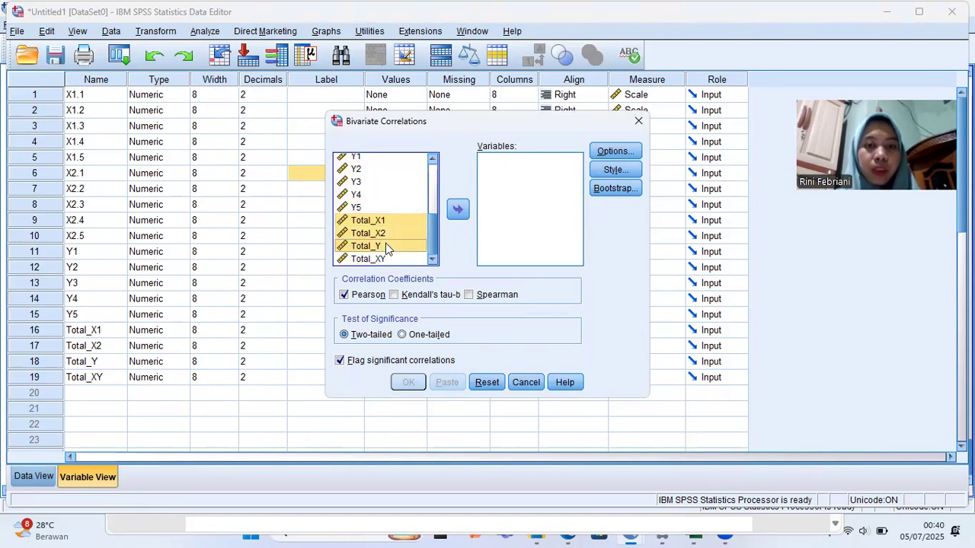
left_click(457, 211)
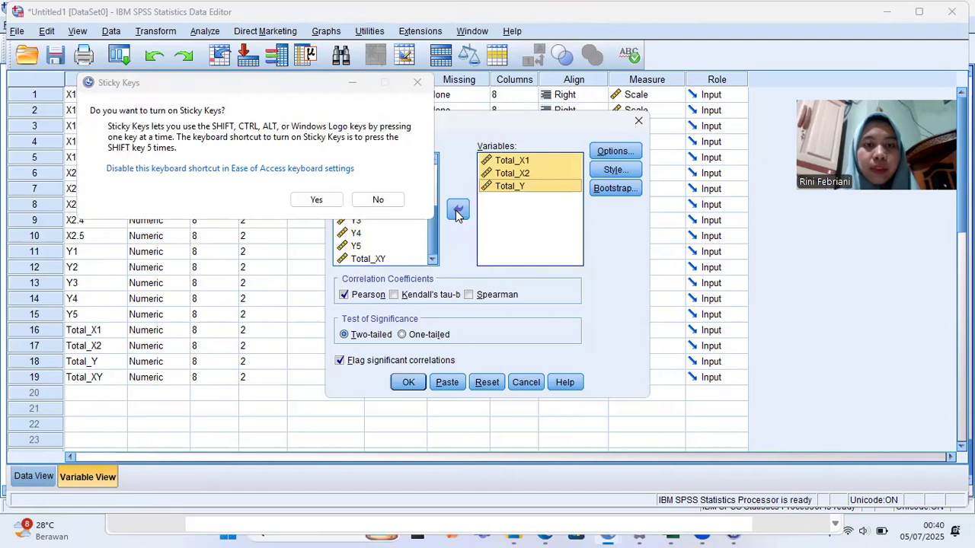
left_click(418, 82)
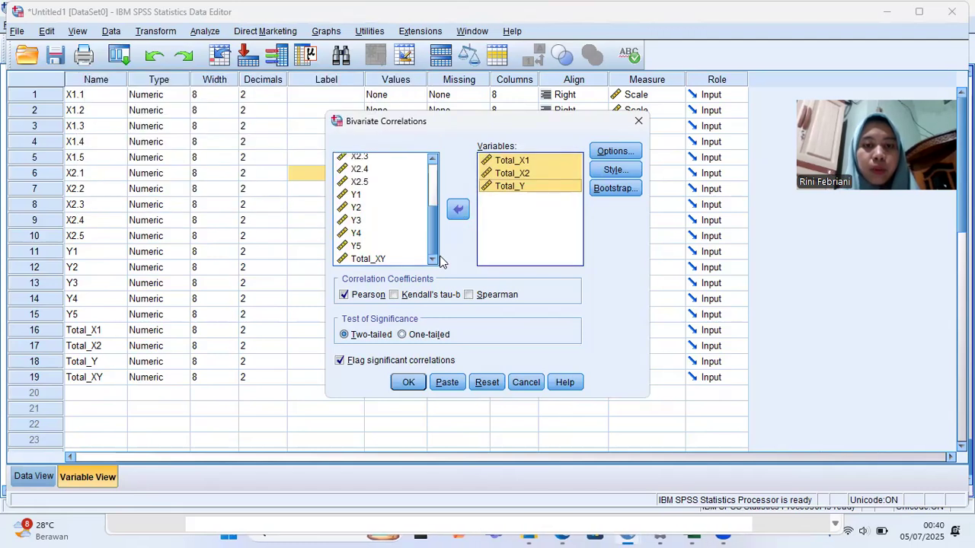
left_click(411, 382)
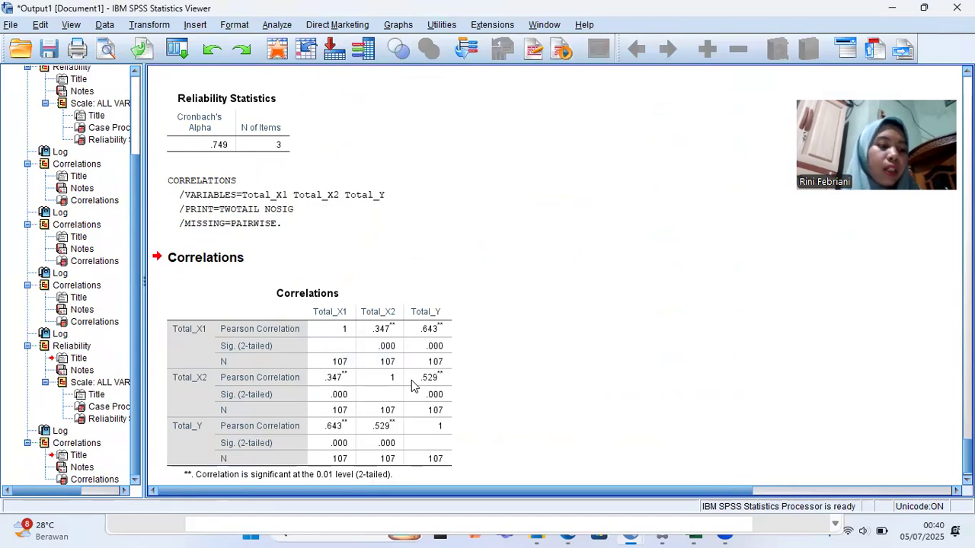
left_click(411, 385)
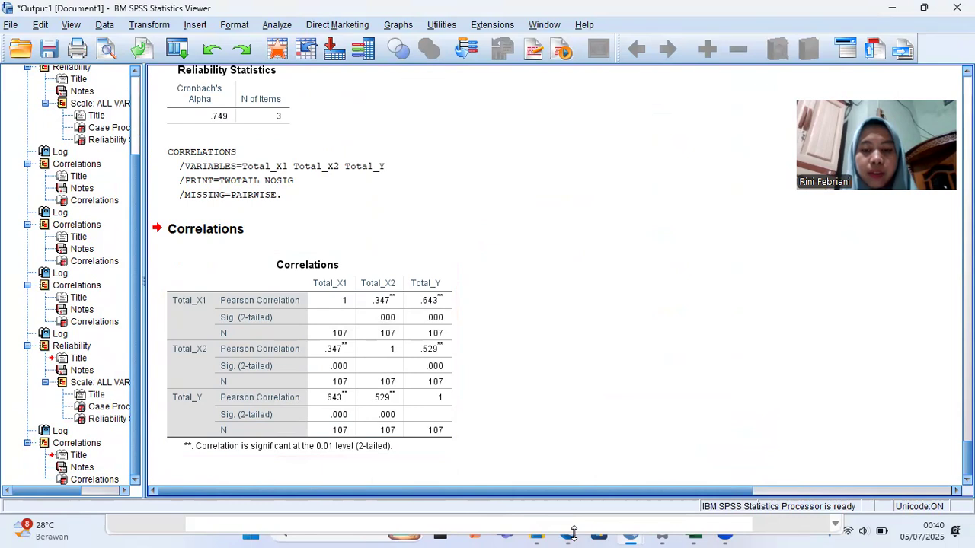
- Switch to the report PDF in Microsoft Edge and compare the Uji Korelasi table with the R Tabel values
left_click(554, 493)
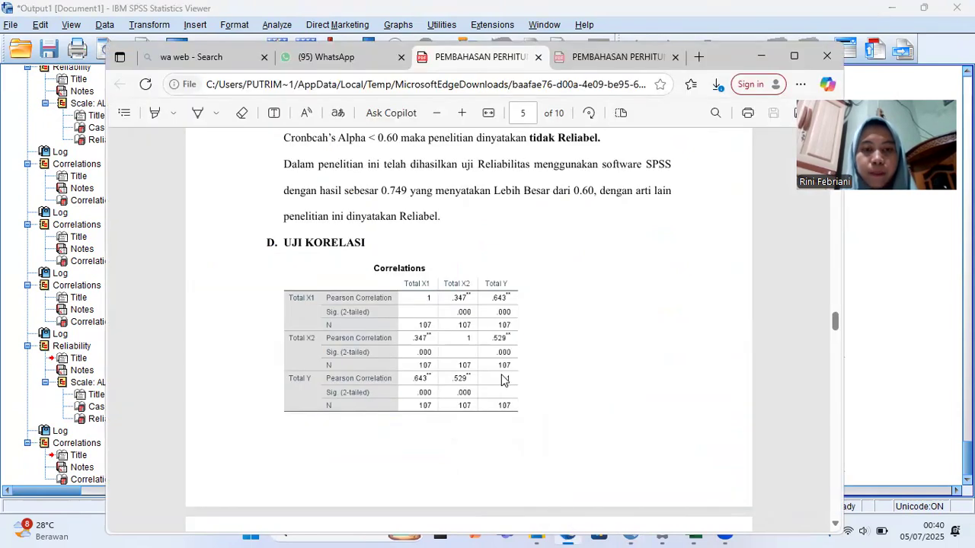
scroll(503, 338, "down", 1)
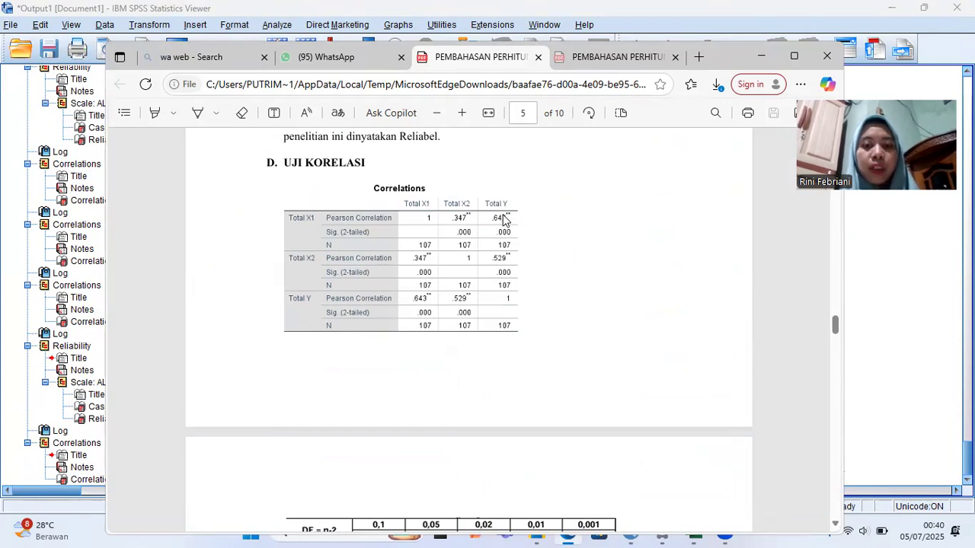
scroll(520, 222, "down", 3)
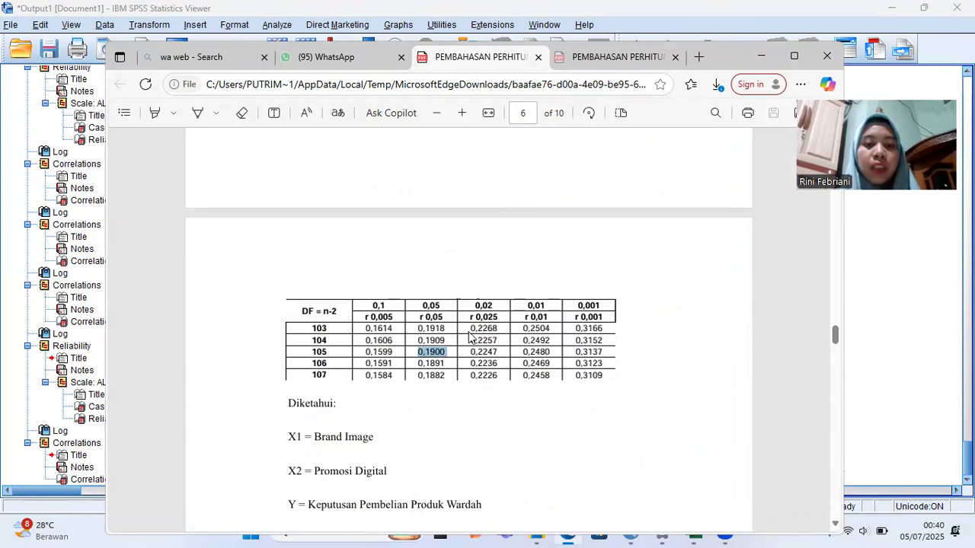
scroll(398, 361, "down", 1)
scroll(398, 360, "up", 5)
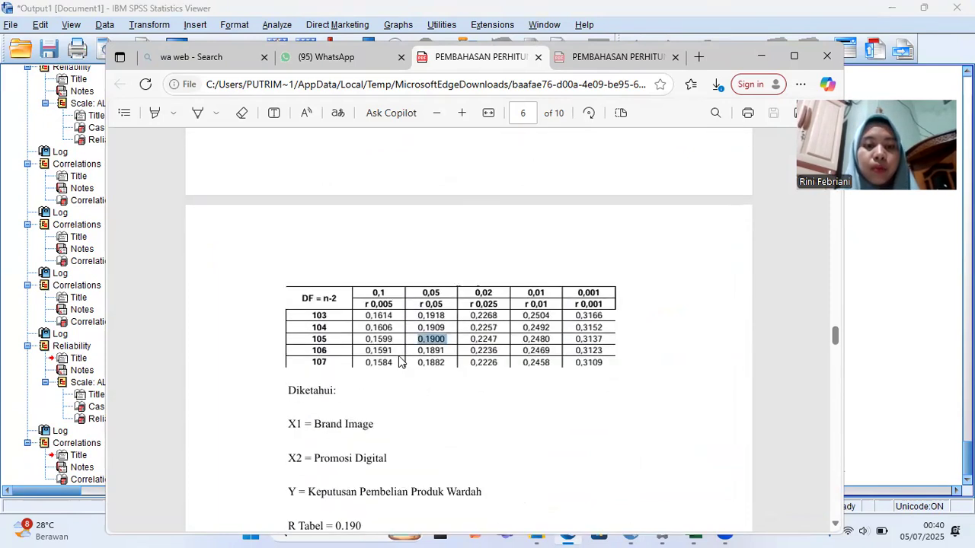
- Read the report's variable definitions and the Hipotesis 1 (X1 Brand Image) decision criteria and conclusion
scroll(398, 360, "down", 3)
scroll(398, 360, "down", 2)
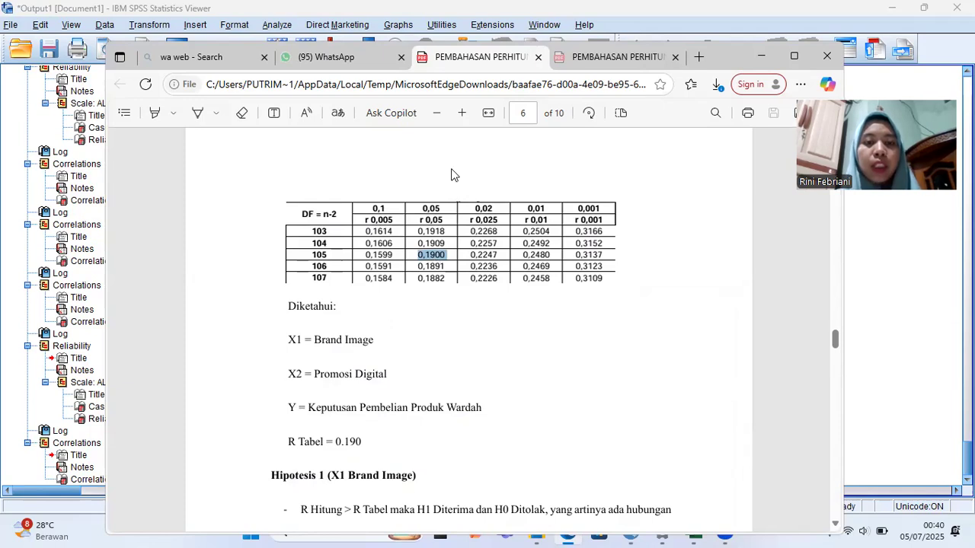
scroll(440, 318, "down", 2)
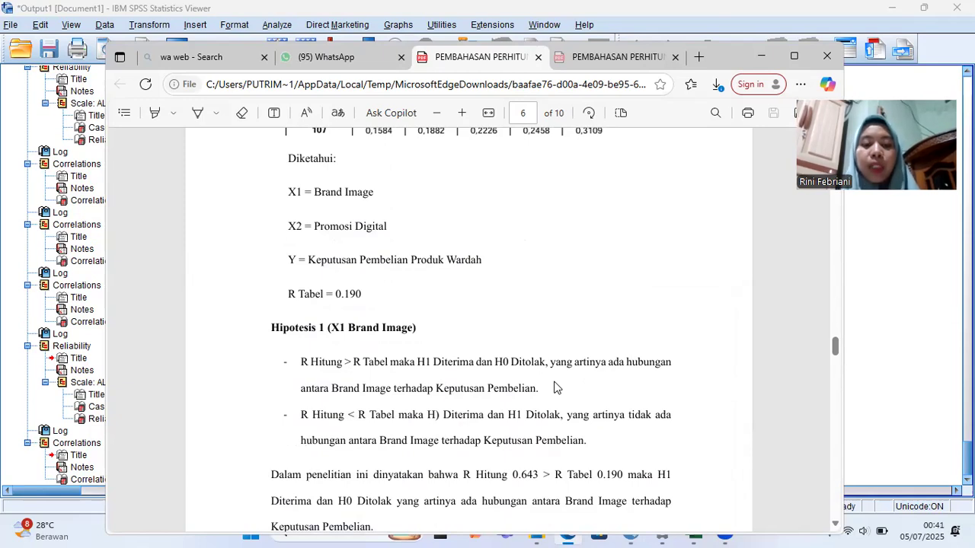
scroll(554, 388, "down", 1)
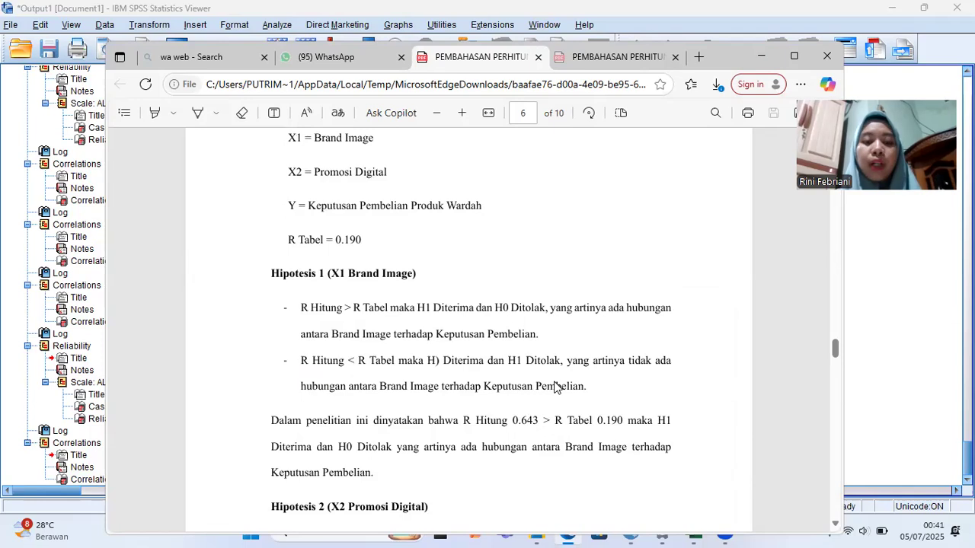
- Read the report's Hipotesis 2 (X2 Promosi Digital) criteria and conclusion, the Kesimpulannya paragraph and the Uji Regresi section
scroll(555, 388, "down", 1)
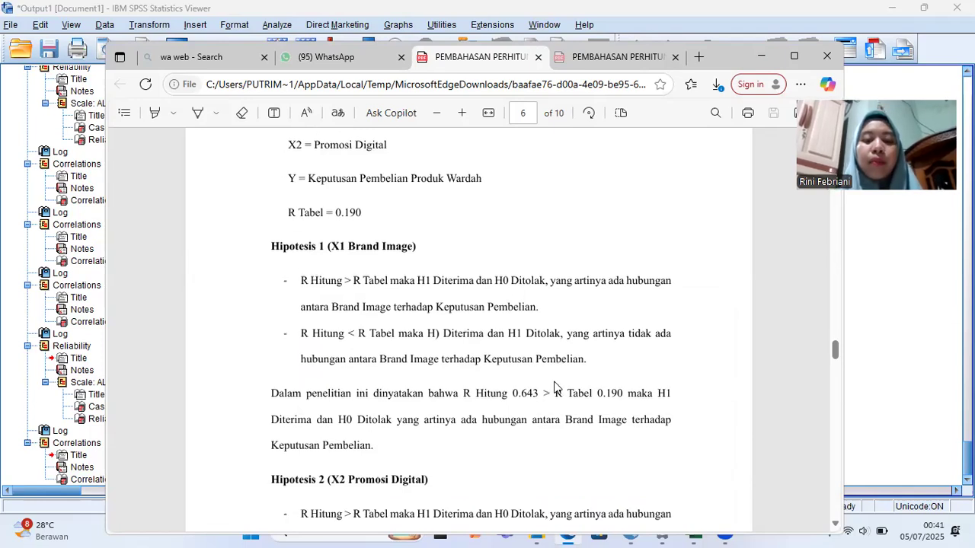
scroll(556, 388, "down", 1)
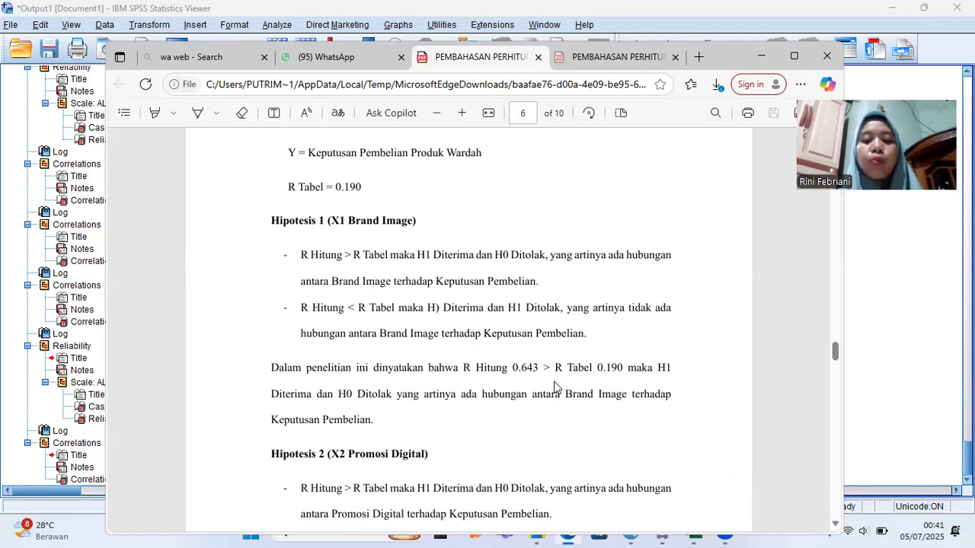
scroll(554, 387, "down", 3)
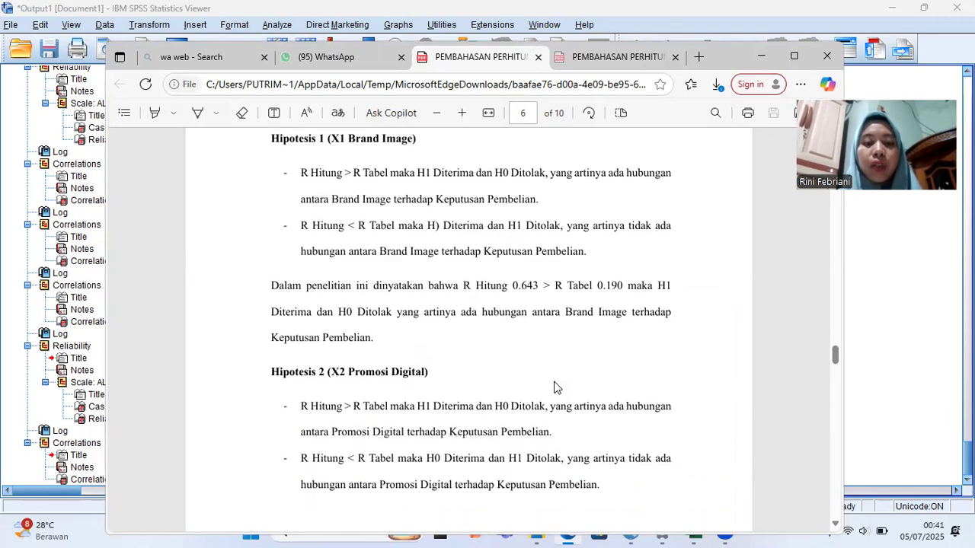
scroll(554, 387, "down", 1)
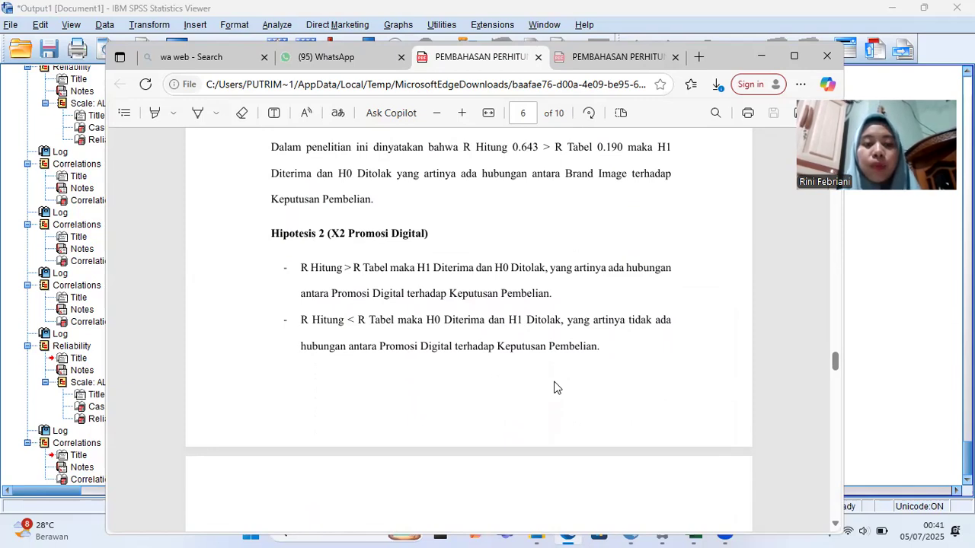
scroll(554, 387, "down", 1)
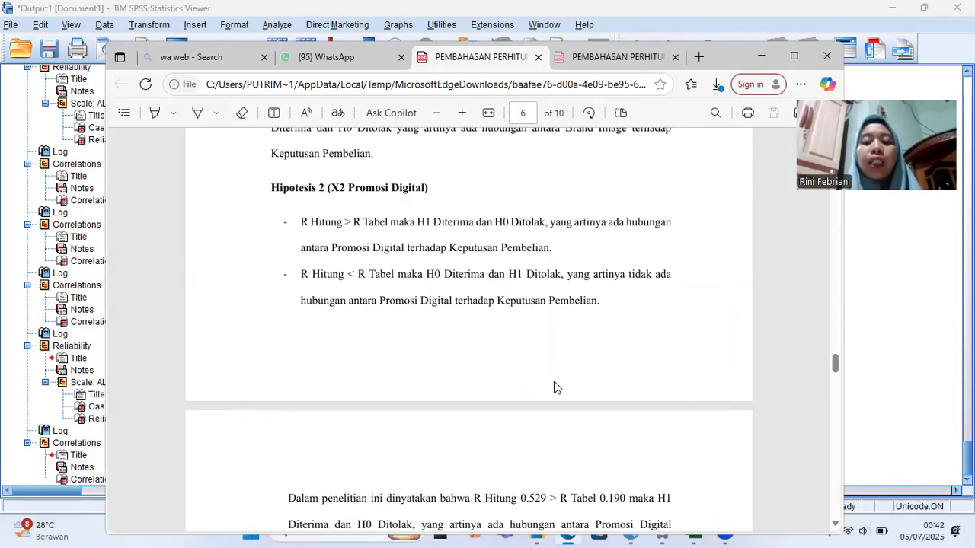
scroll(553, 388, "down", 1)
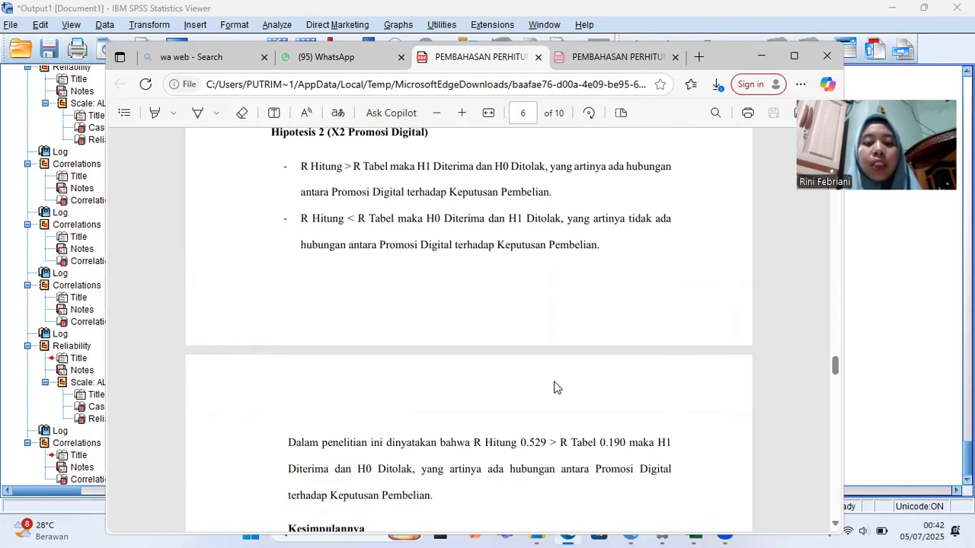
scroll(553, 388, "down", 2)
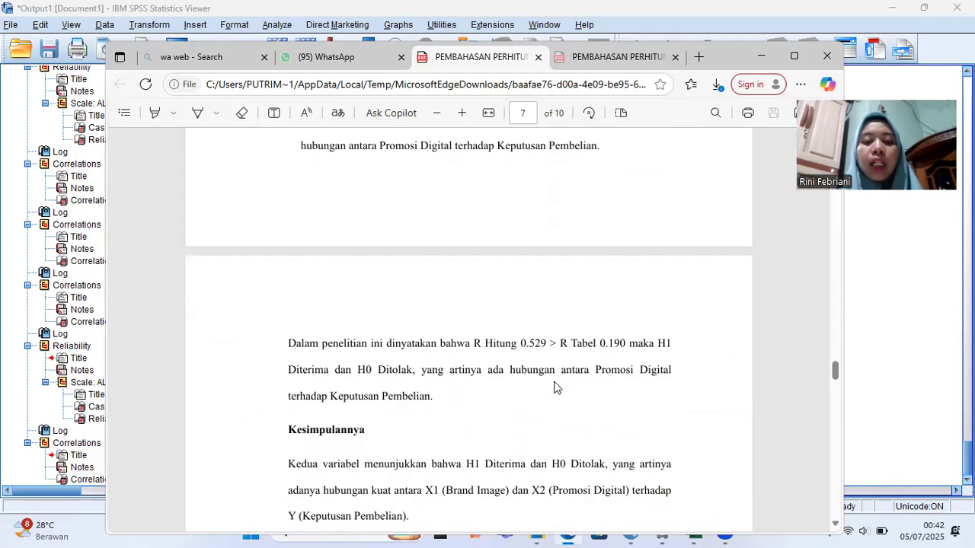
scroll(555, 387, "down", 1)
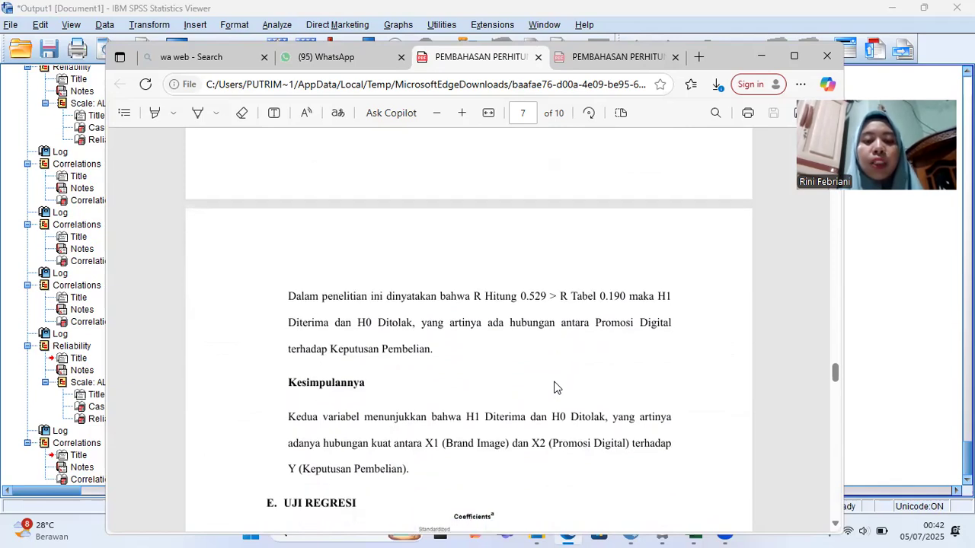
scroll(554, 387, "down", 2)
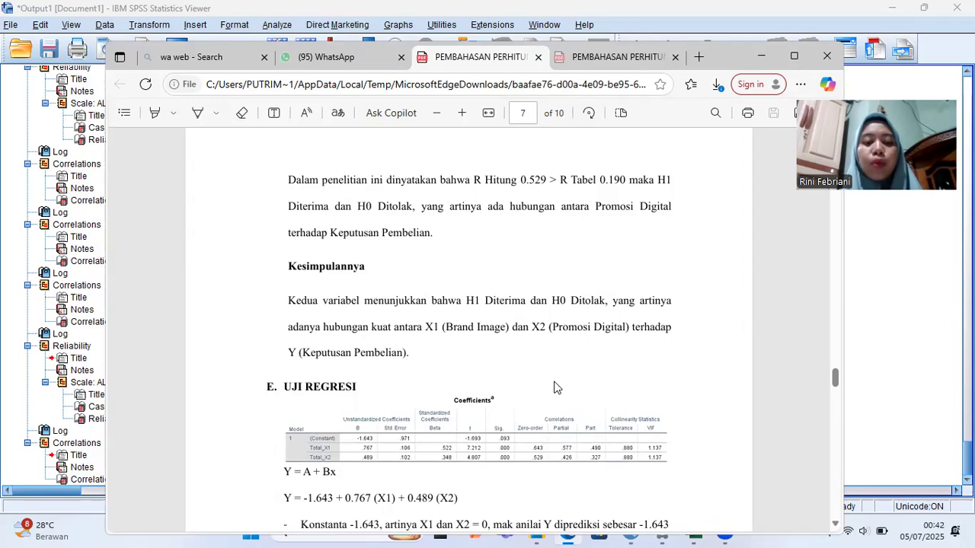
scroll(554, 388, "down", 3)
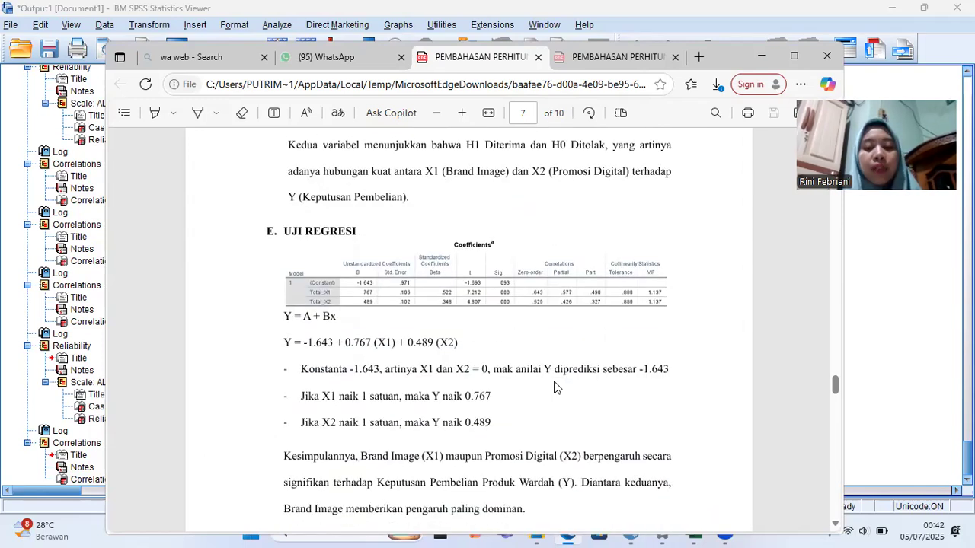
- Switch to the SPSS Data Editor with the questionnaire variables and start a Linear Regression analysis
mouse_move(634, 531)
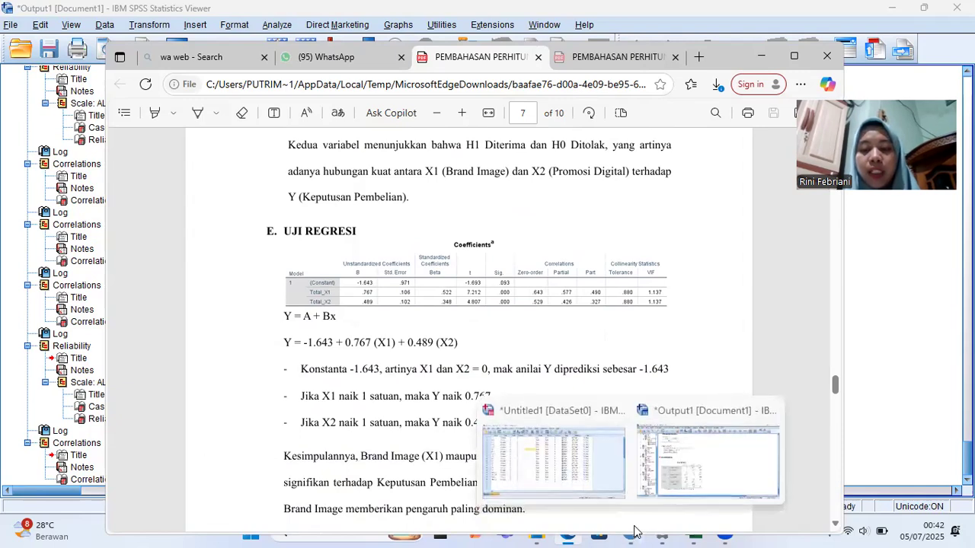
left_click(632, 532)
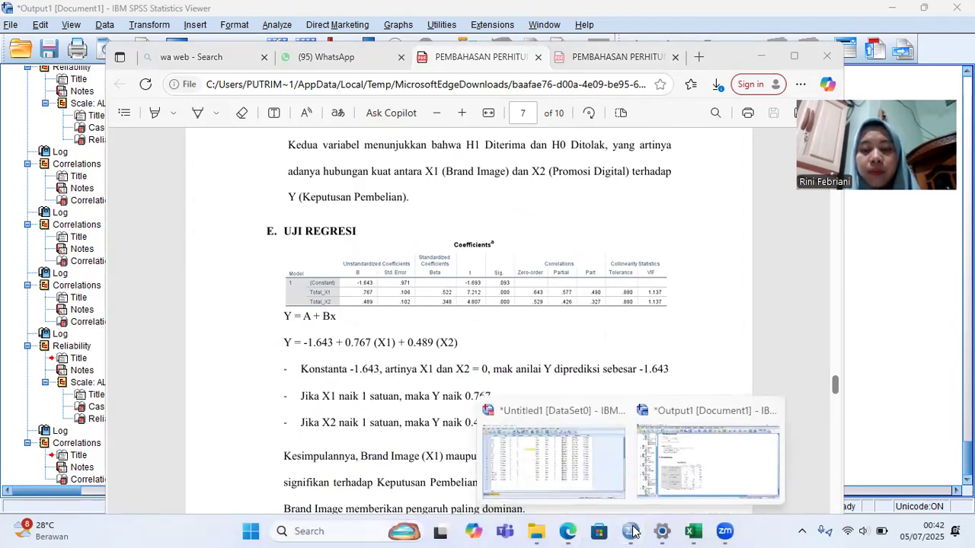
left_click(554, 472)
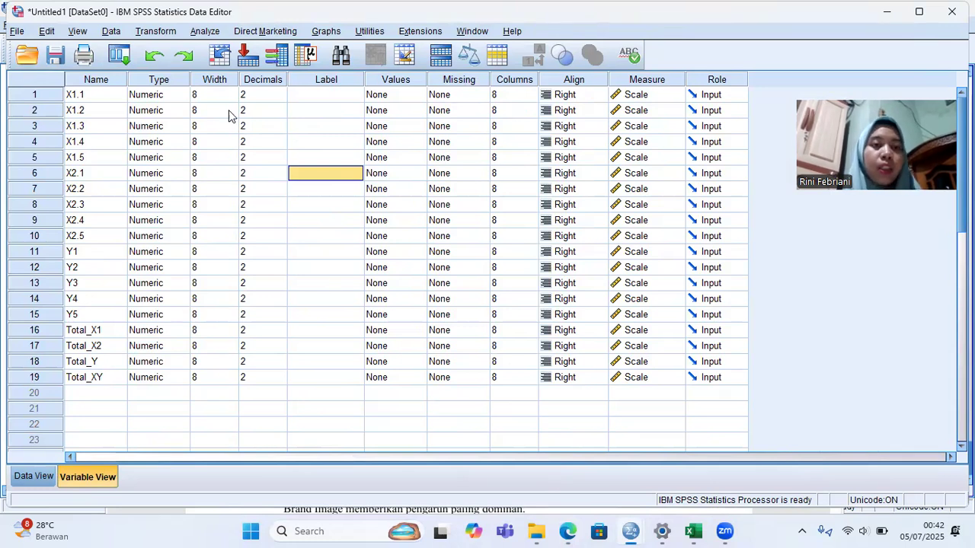
left_click(205, 32)
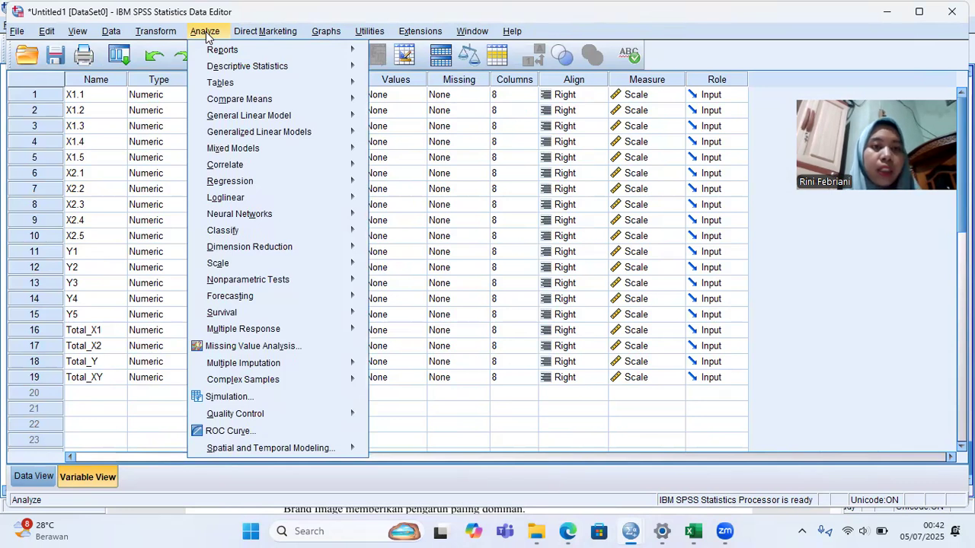
mouse_move(221, 64)
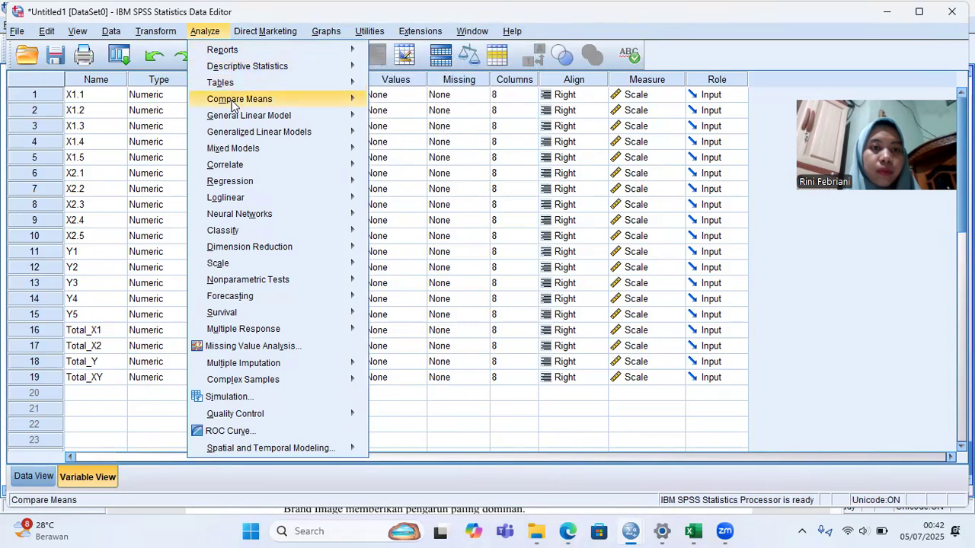
mouse_move(240, 188)
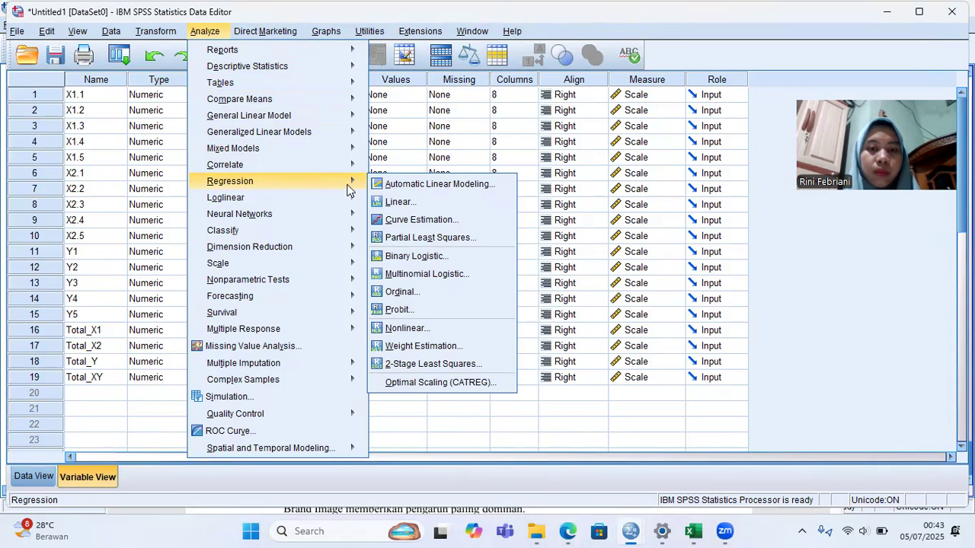
left_click(408, 203)
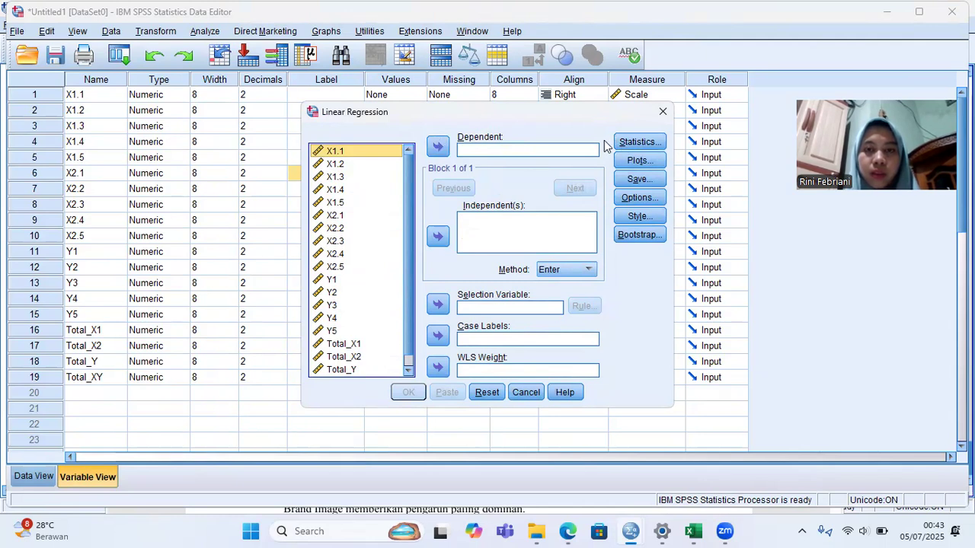
left_click(576, 150)
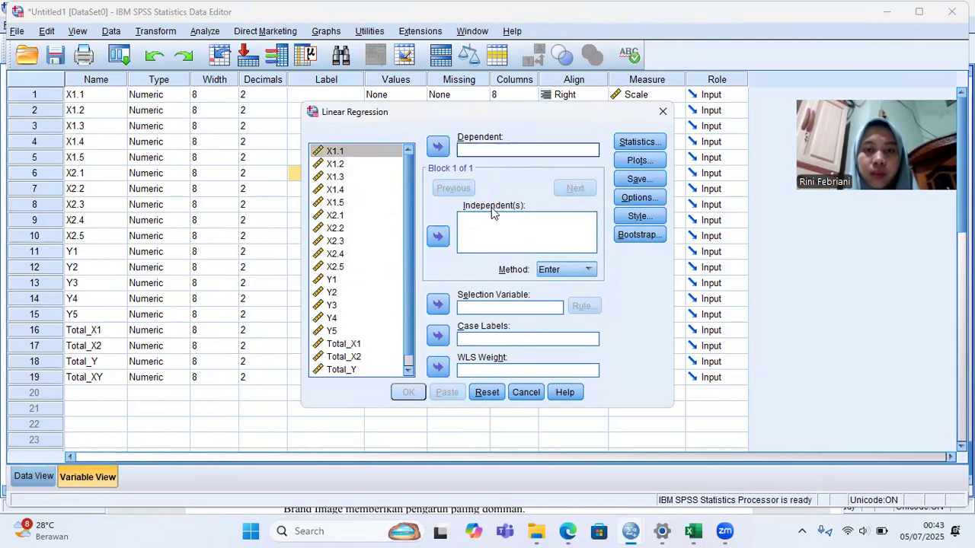
left_click(474, 310)
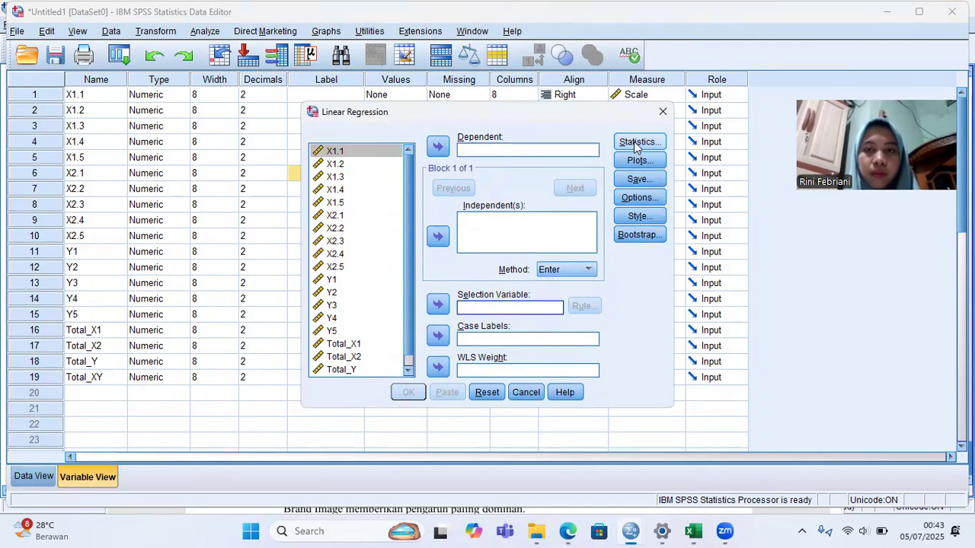
left_click(460, 27)
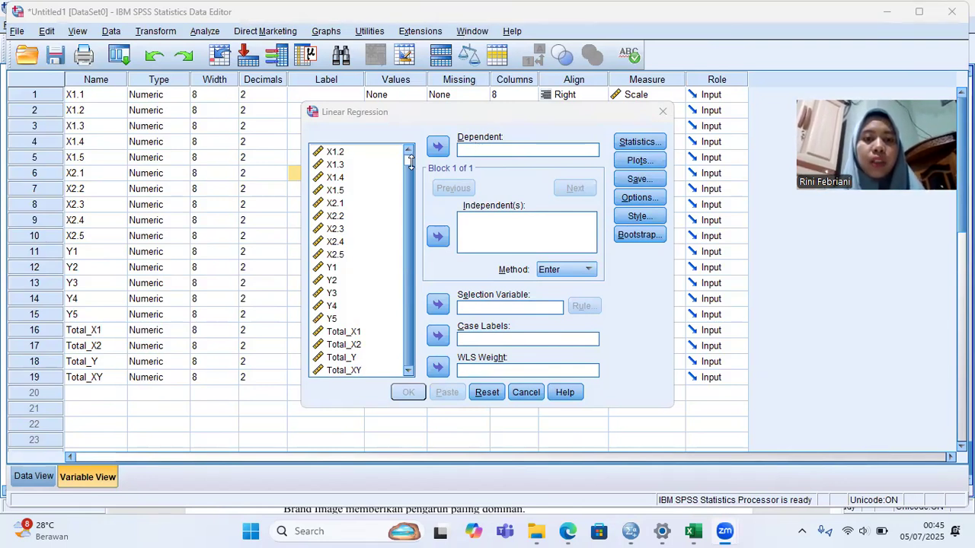
- Assign Total_Y as the regression's dependent variable and Total_X1 and Total_X2 as its independent variables
left_click(413, 211)
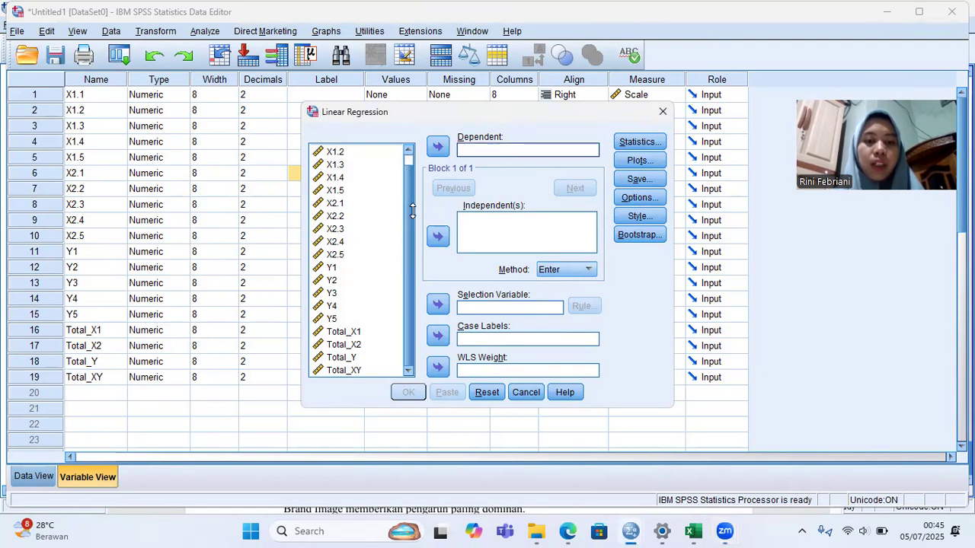
left_click(354, 357)
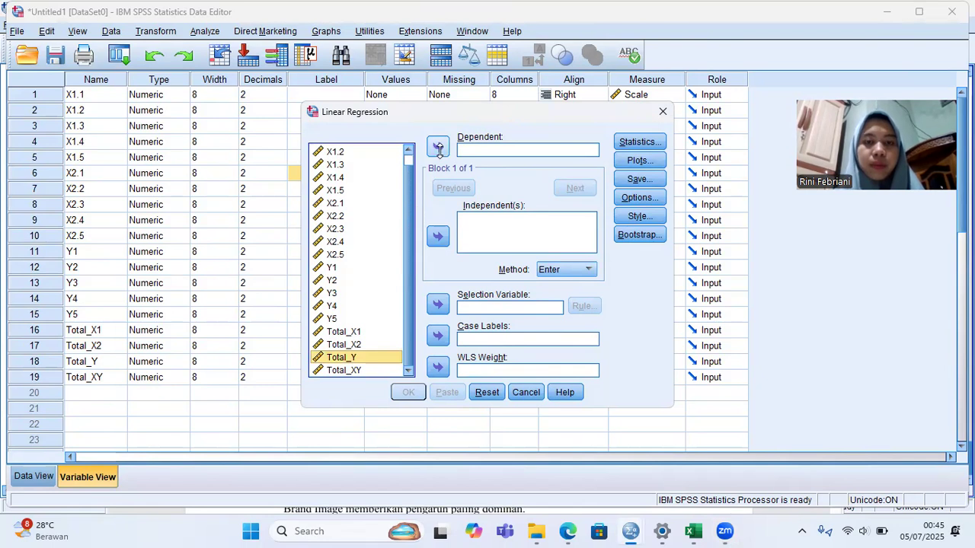
left_click(435, 148)
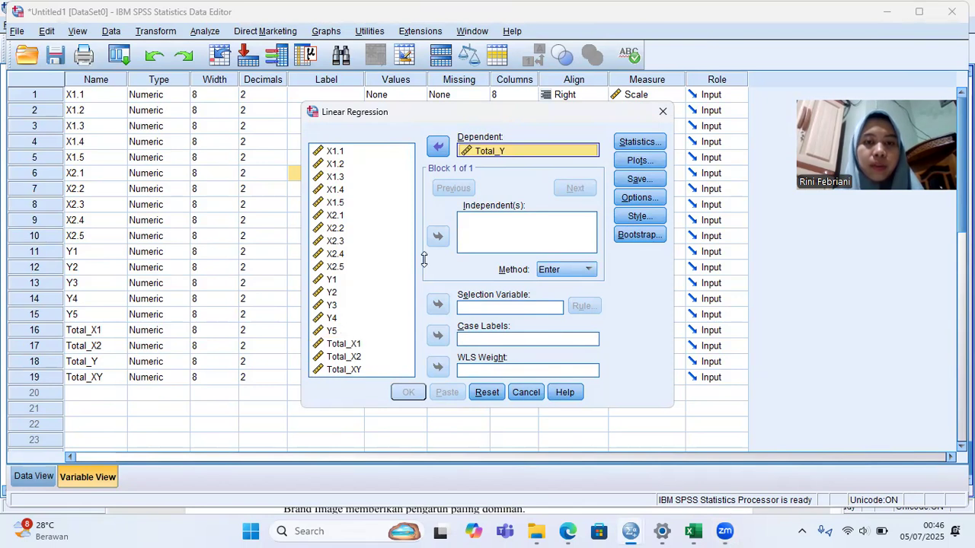
left_click(520, 221)
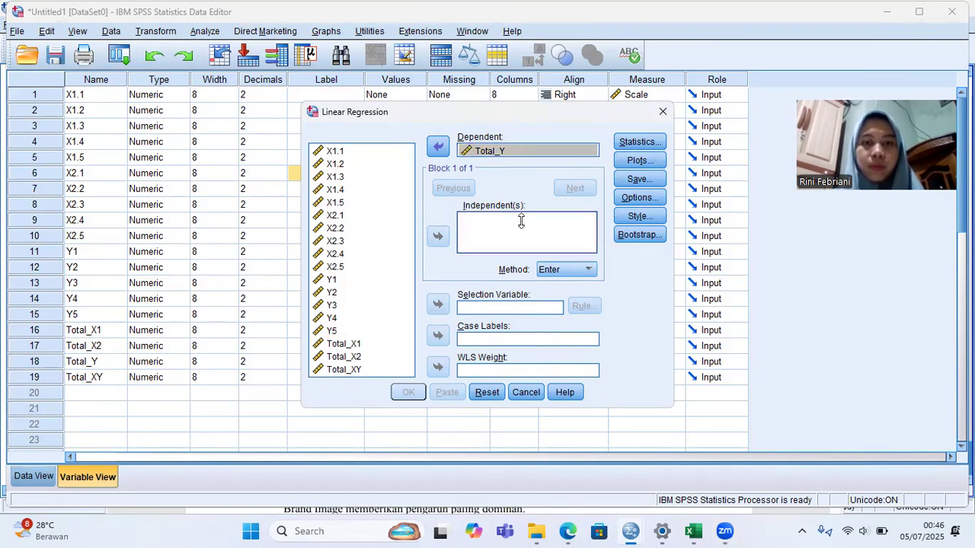
left_click(365, 343)
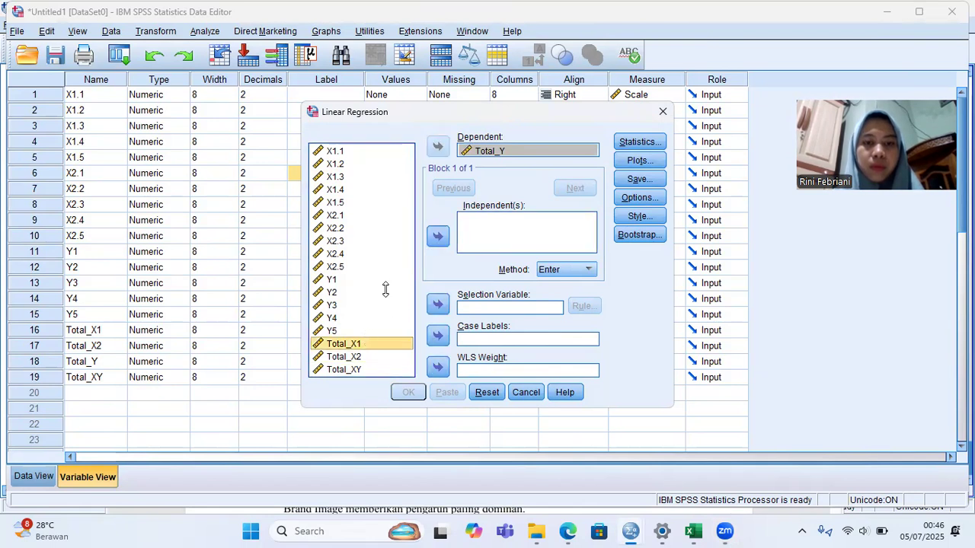
left_click(437, 232)
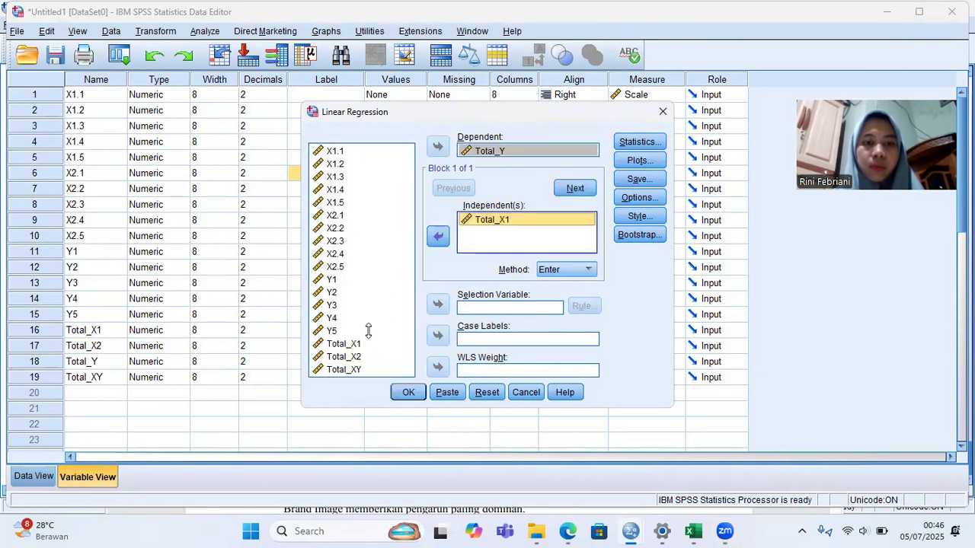
left_click(351, 358)
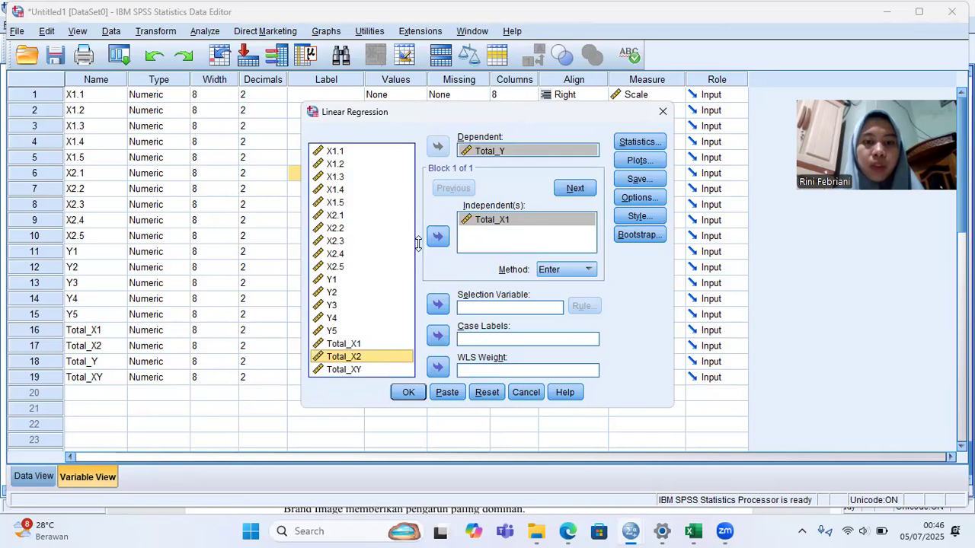
left_click(437, 237)
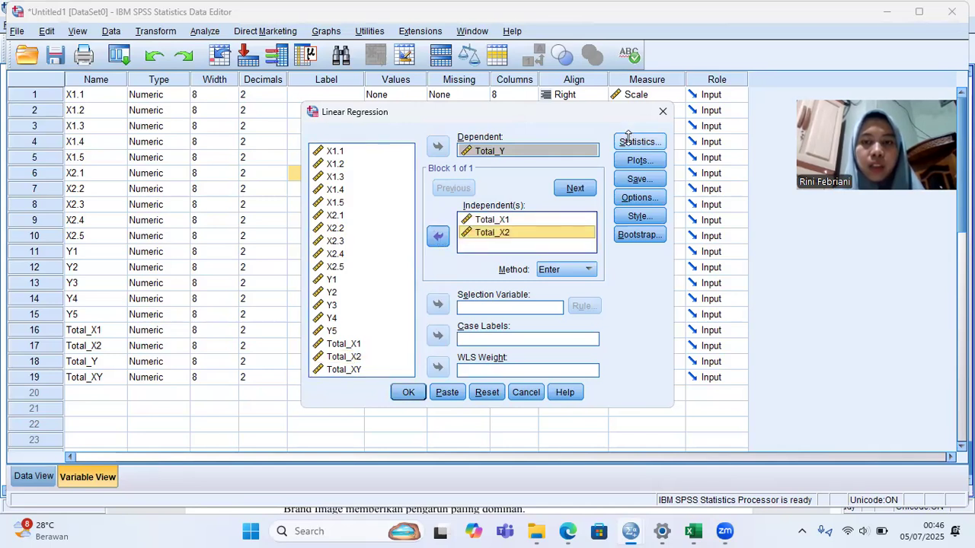
- Try to add R squared change, Descriptives, Part and partial correlations and Collinearity diagnostics to the regression statistics
left_click(628, 158)
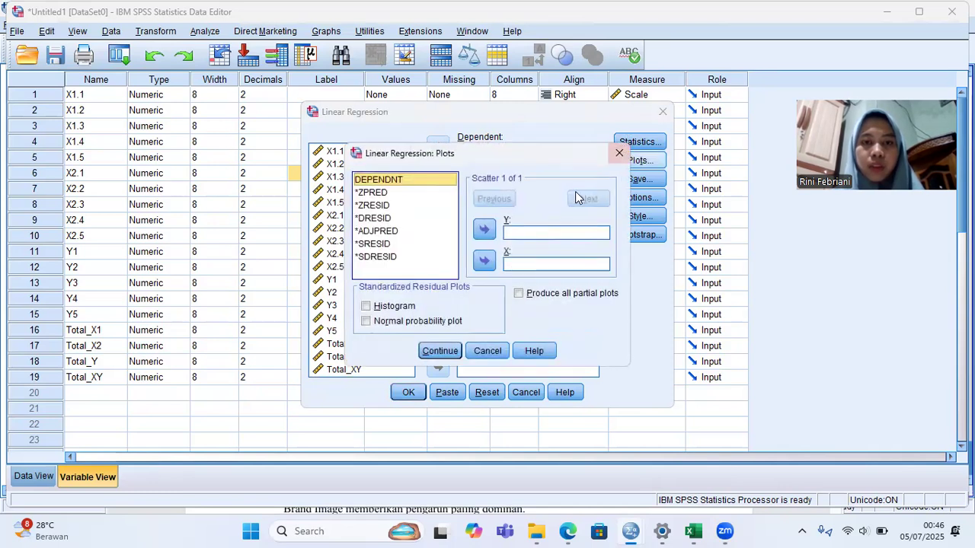
left_click(618, 155)
left_click(630, 146)
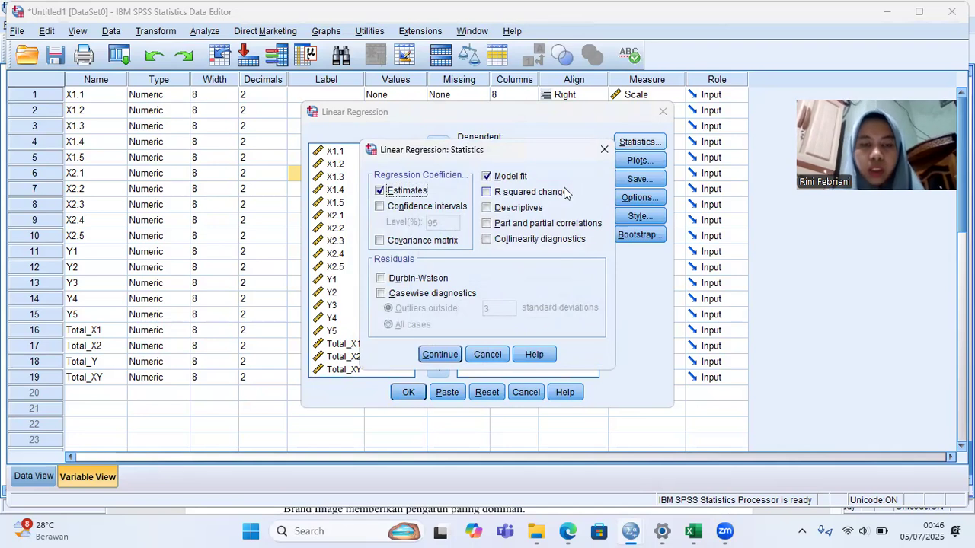
left_click(502, 194)
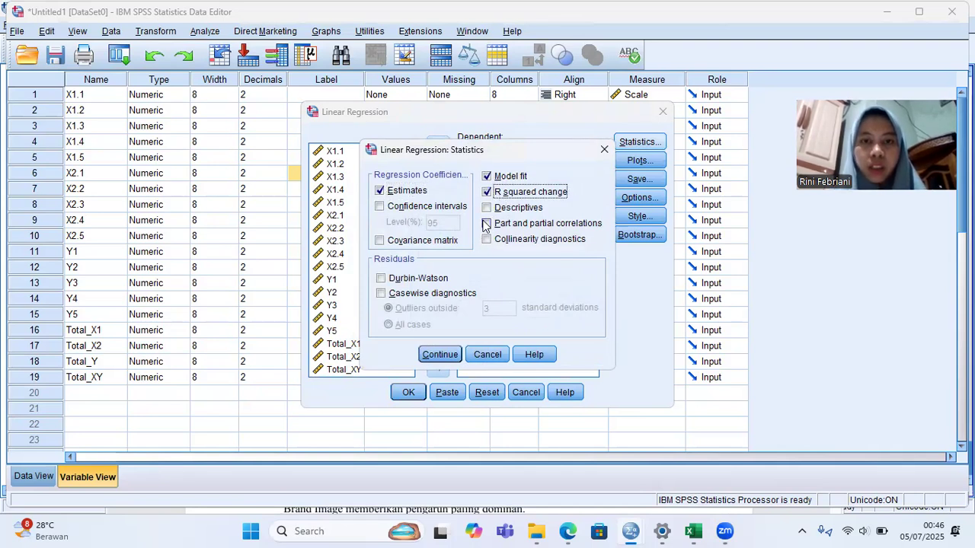
left_click(488, 207)
left_click(489, 225)
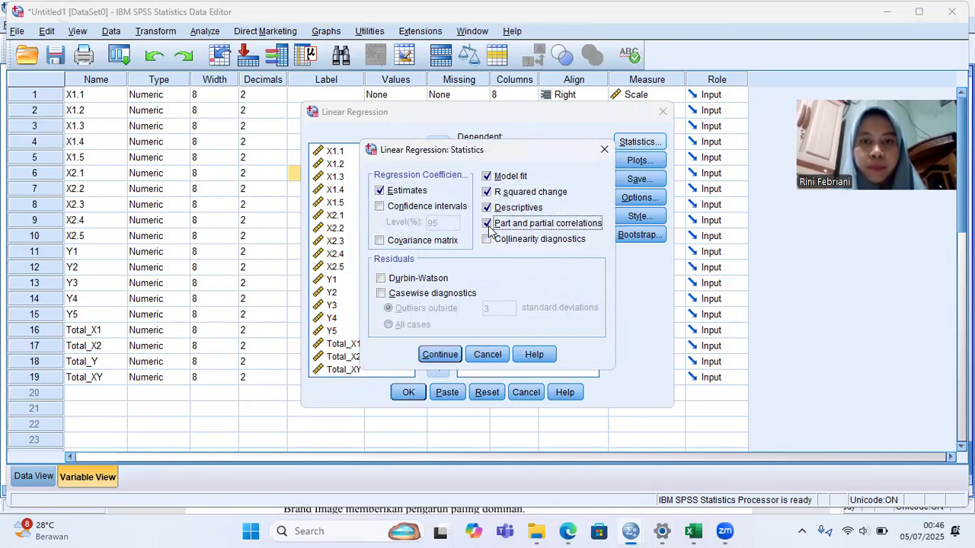
left_click(491, 240)
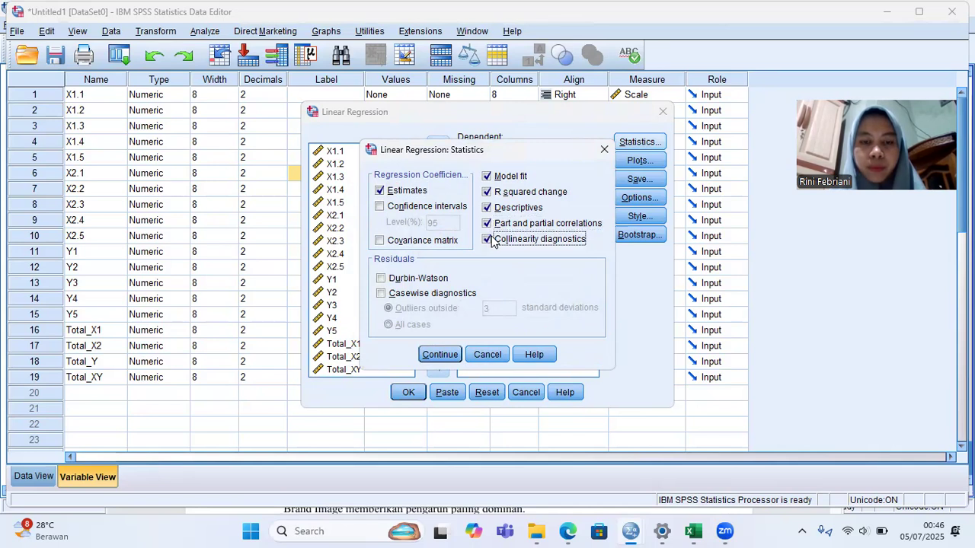
left_click(442, 354)
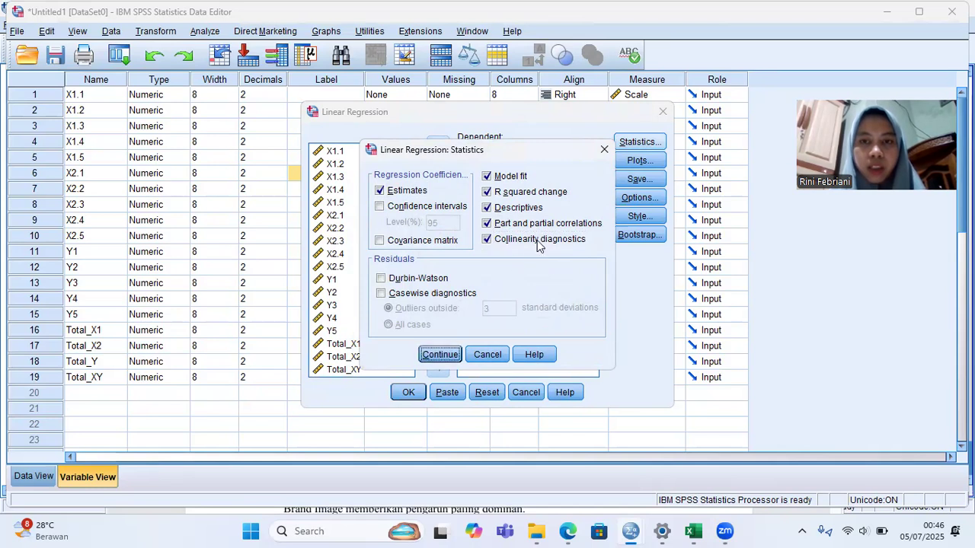
- Include R squared change, Descriptives, Part and partial correlations and Collinearity diagnostics in the regression statistics
left_click(632, 141)
left_click(491, 193)
left_click(489, 208)
left_click(490, 223)
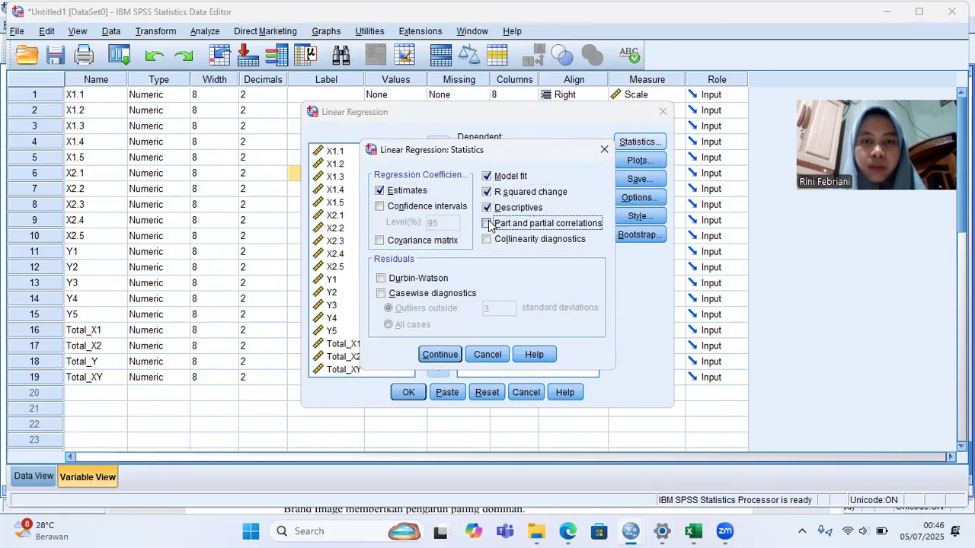
left_click(487, 239)
left_click(437, 356)
- Set up a regression scatterplot with *SRESID on Y and *ZPRED on X, and run the linear regression
left_click(637, 162)
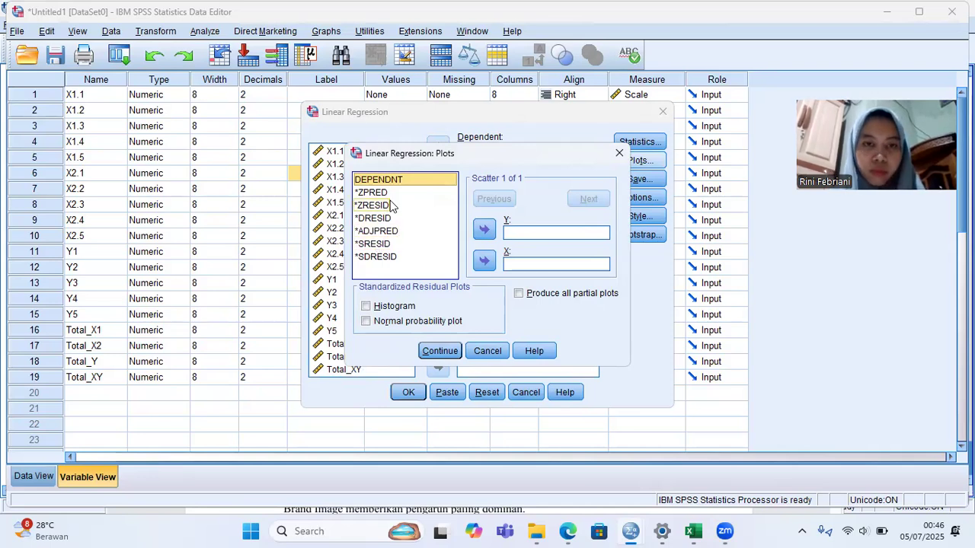
left_click(485, 31)
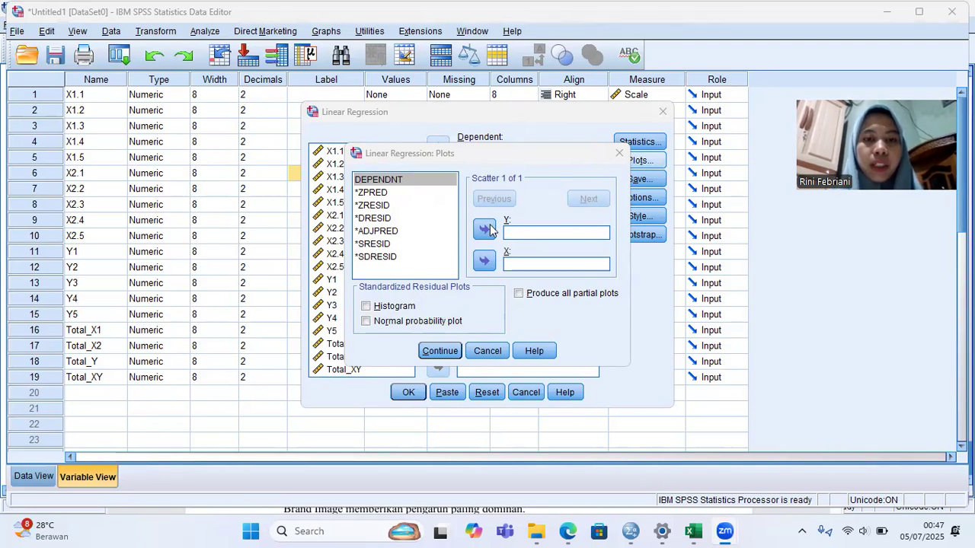
left_click(385, 245)
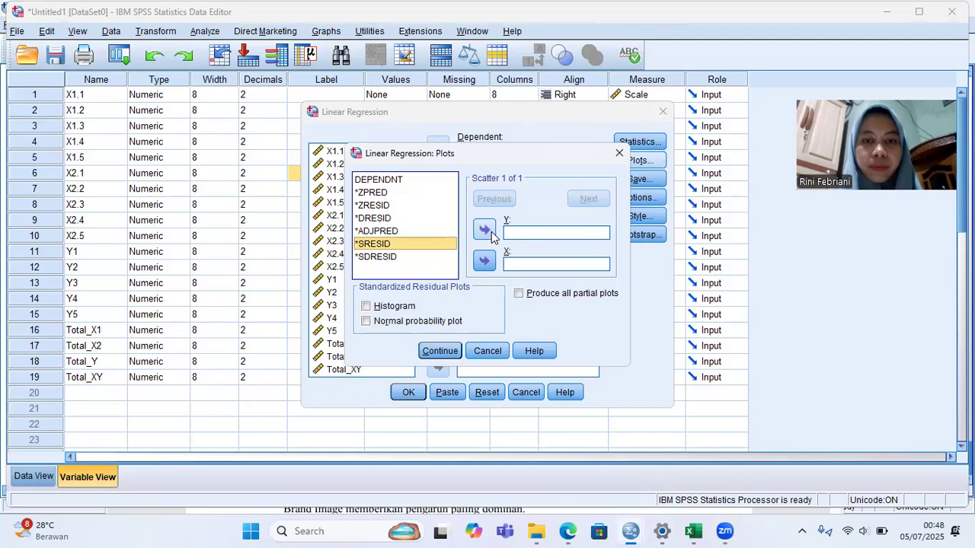
left_click(489, 234)
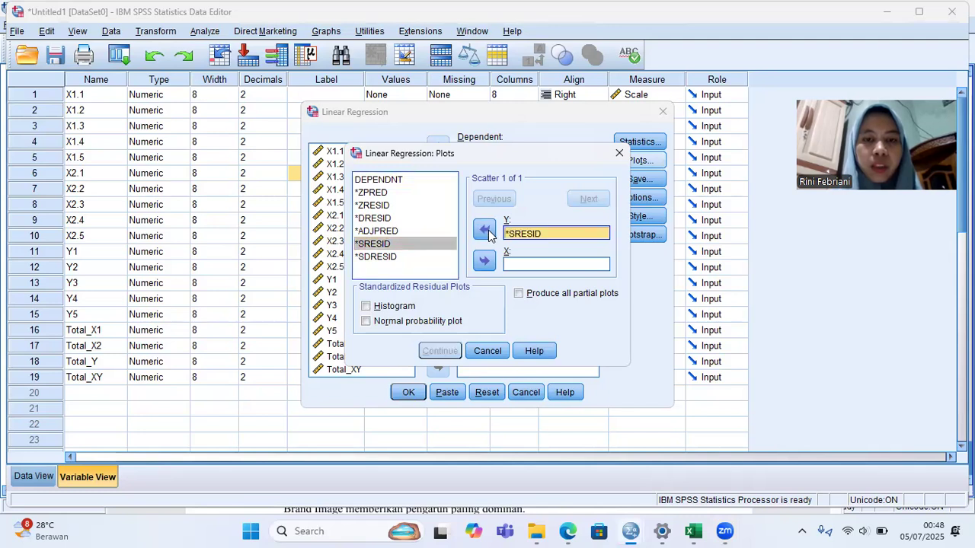
left_click(385, 194)
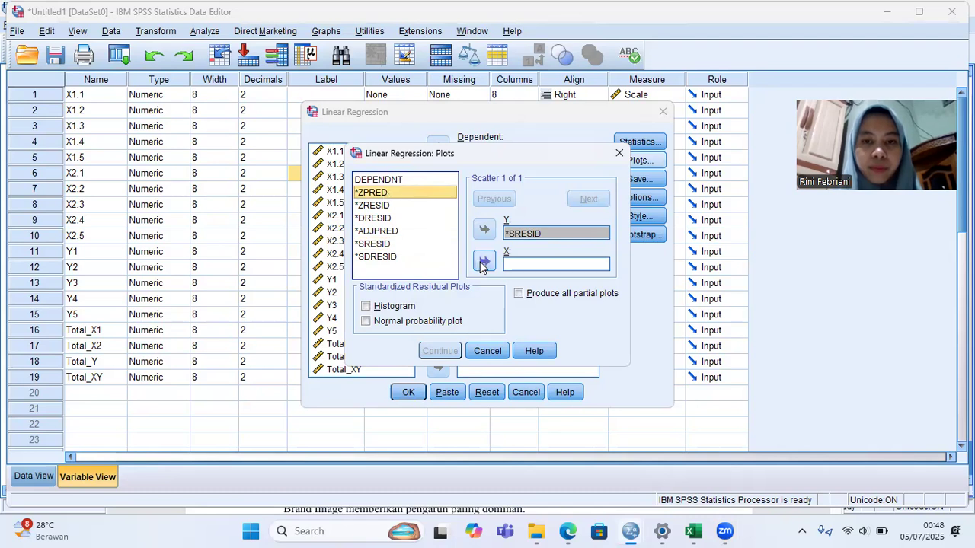
left_click(482, 264)
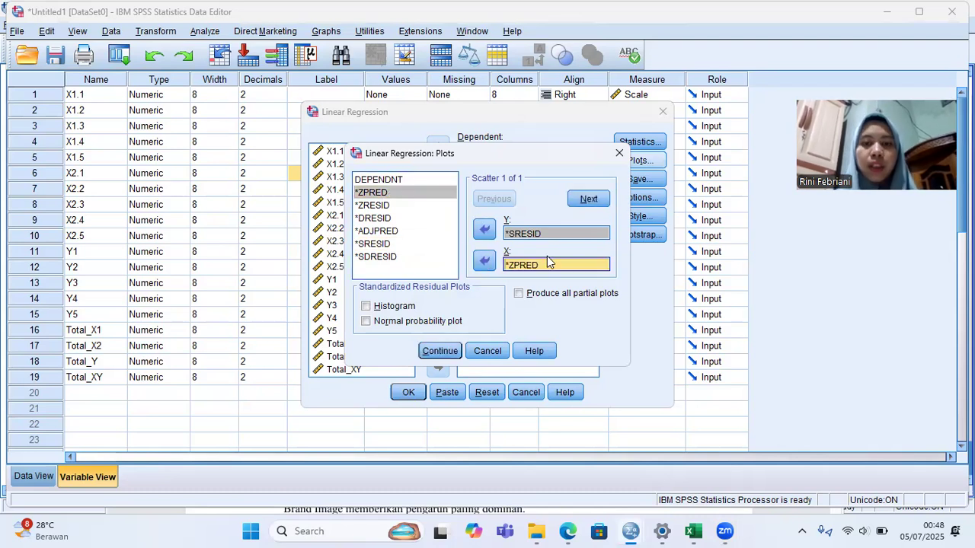
left_click(441, 354)
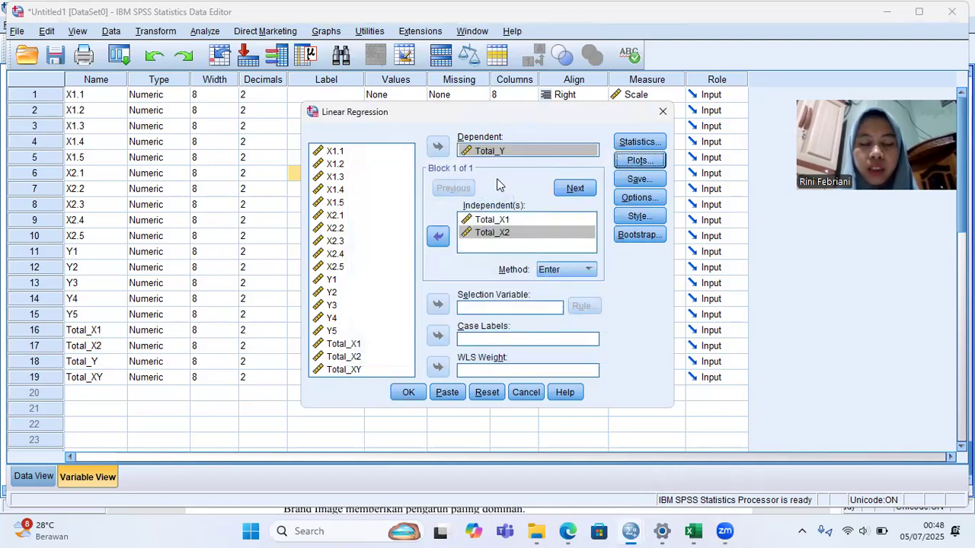
left_click(407, 392)
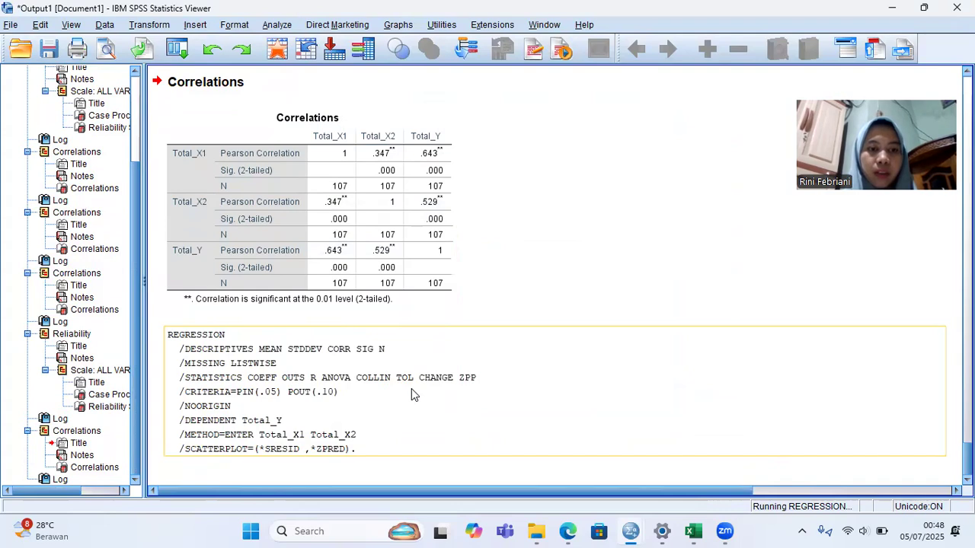
- Examine the regression output, including the Descriptive Statistics, Correlations, Model Summary, ANOVA, Coefficients, collinearity and residuals tables and the scatterplot
scroll(411, 392, "down", 15)
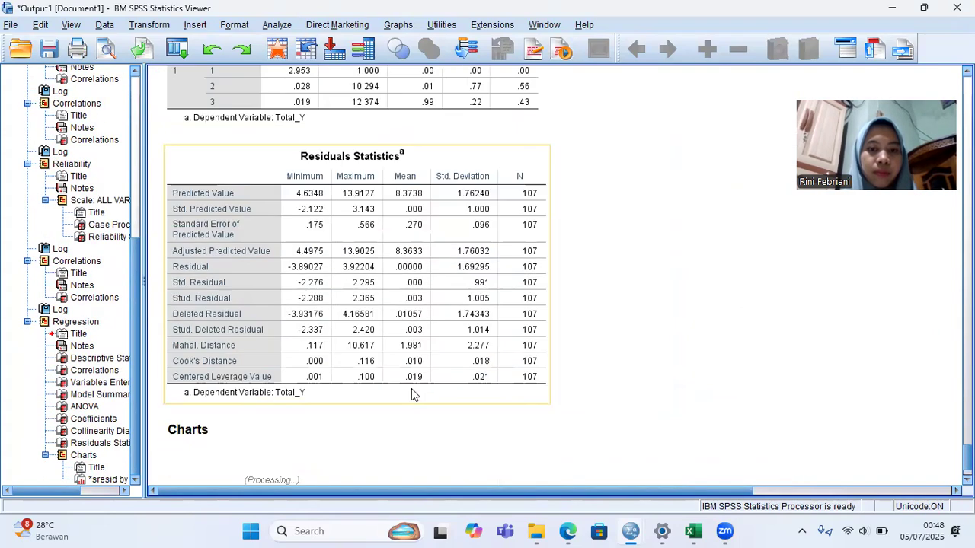
scroll(411, 393, "down", 4)
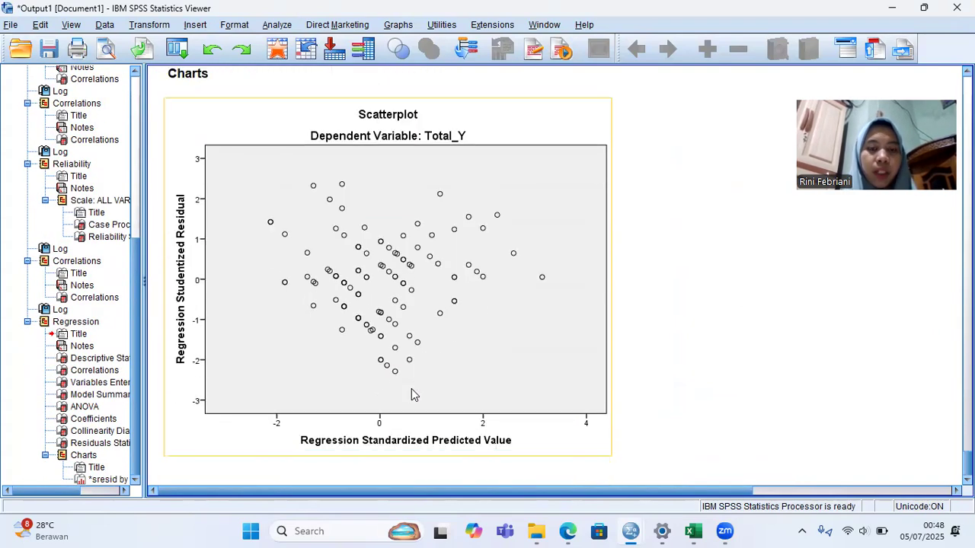
scroll(411, 393, "up", 8)
scroll(411, 393, "up", 10)
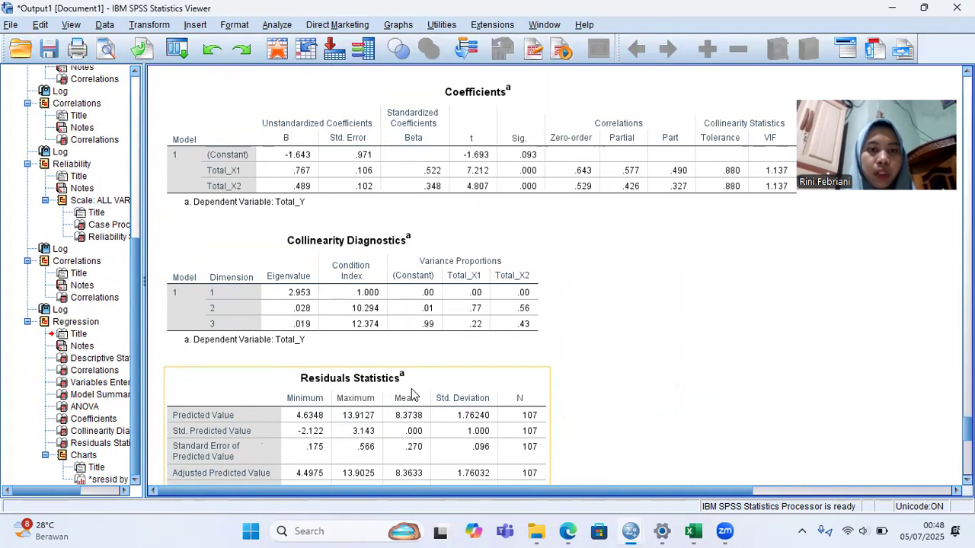
scroll(412, 394, "up", 2)
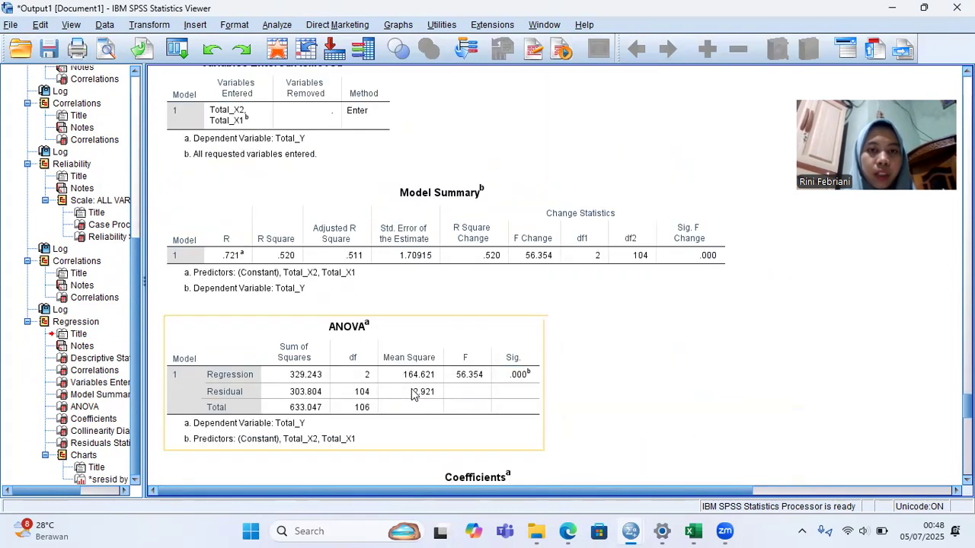
scroll(412, 392, "up", 4)
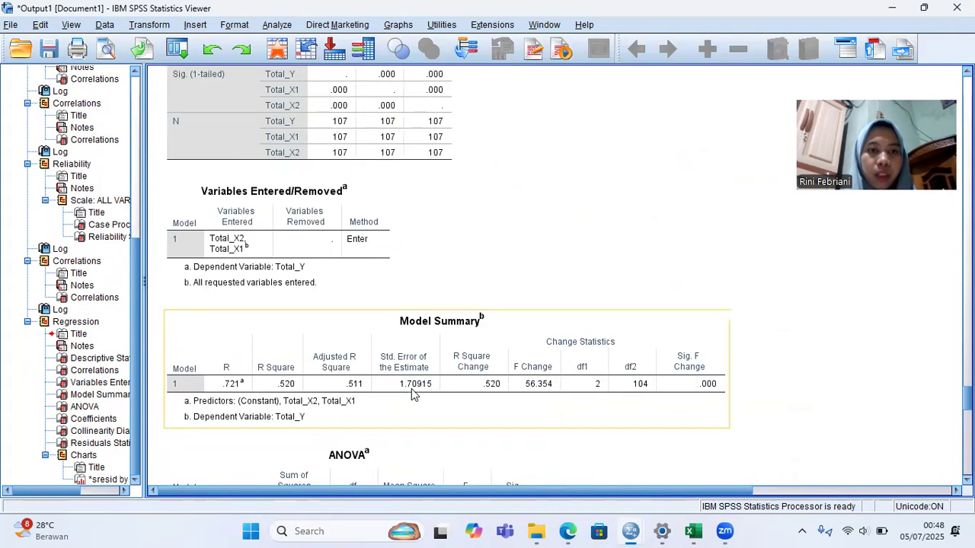
scroll(411, 390, "up", 8)
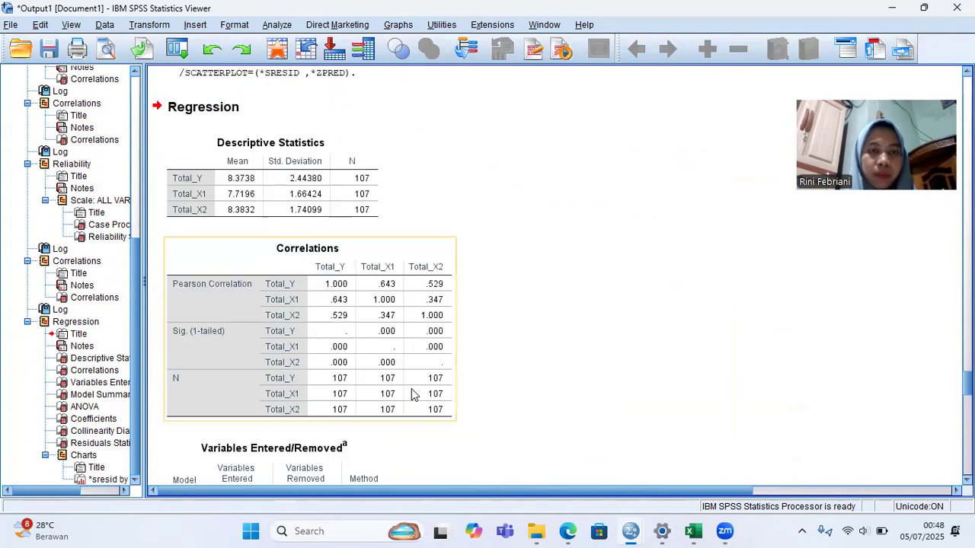
scroll(411, 394, "down", 12)
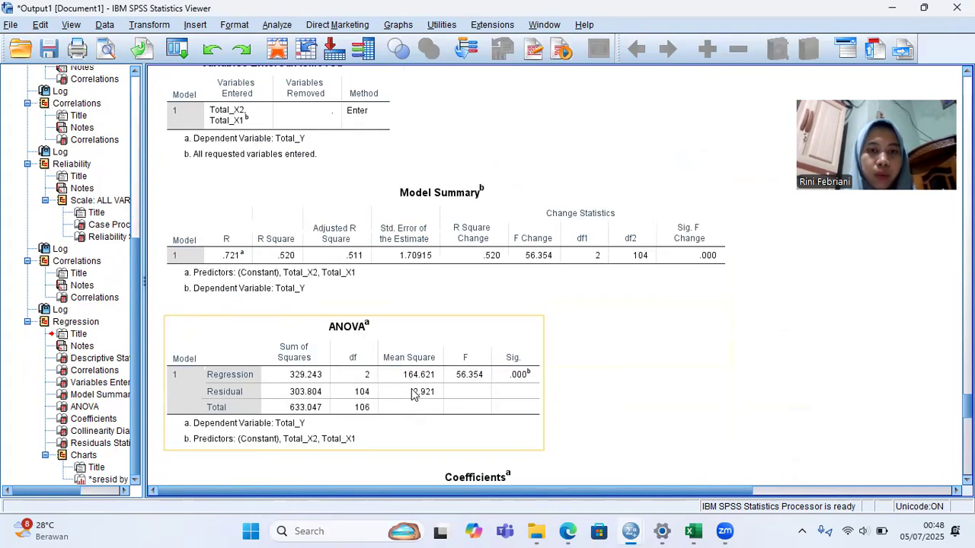
scroll(411, 393, "down", 2)
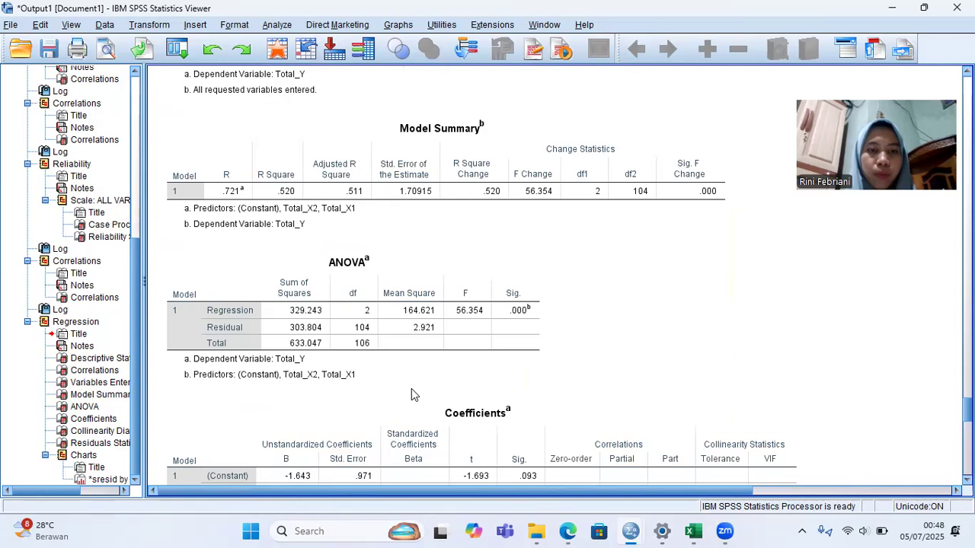
scroll(411, 394, "down", 10)
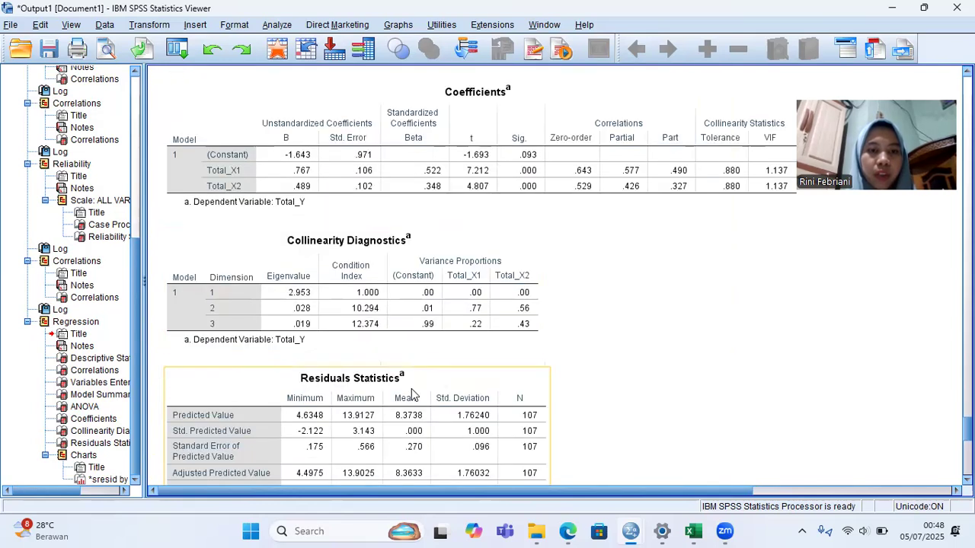
scroll(411, 394, "down", 10)
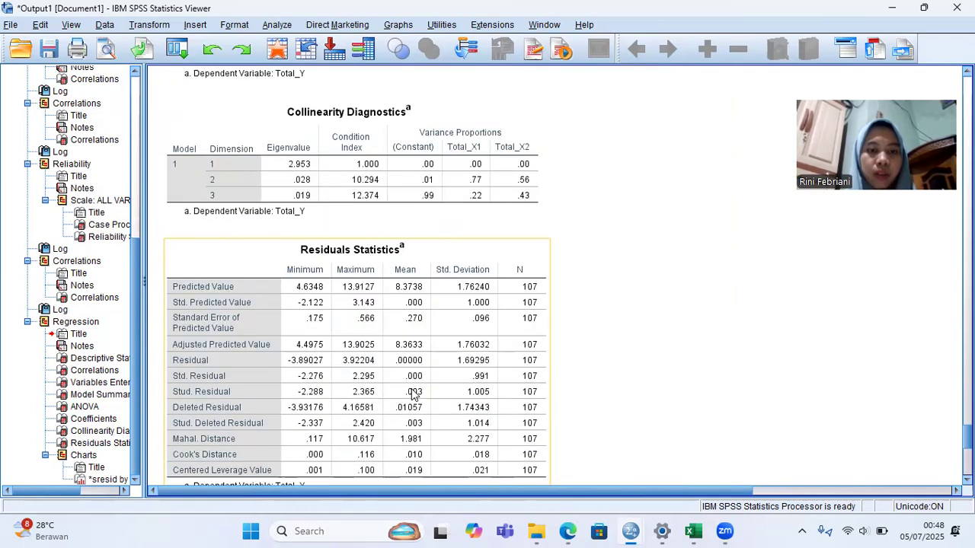
scroll(414, 393, "down", 8)
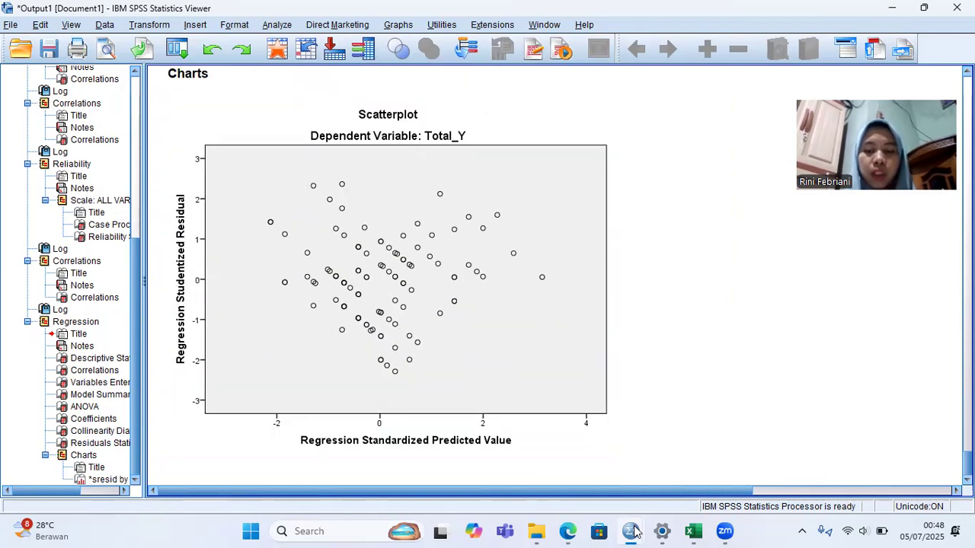
- Switch to the PDF report in Edge and read the Uji Regresi coefficients, regression equation and conclusion
mouse_move(631, 530)
mouse_move(568, 530)
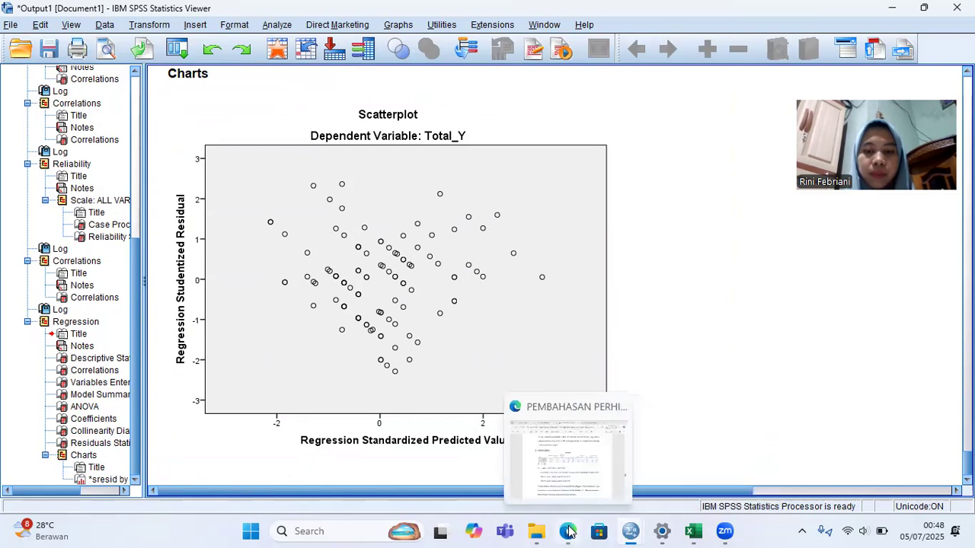
left_click(517, 425)
scroll(481, 356, "down", 3)
scroll(481, 356, "up", 2)
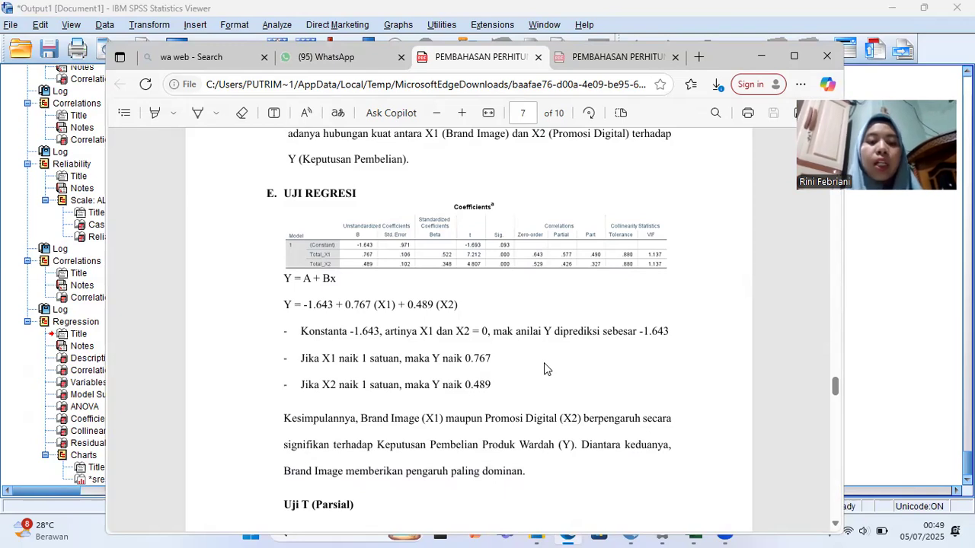
- Read the report's Uji T (Parsial) section: the t table, the degrees-of-freedom calculation, and Hipotesis 1 (Brand Image) and Hipotesis 2 (Promosi Digital)
scroll(544, 369, "down", 3)
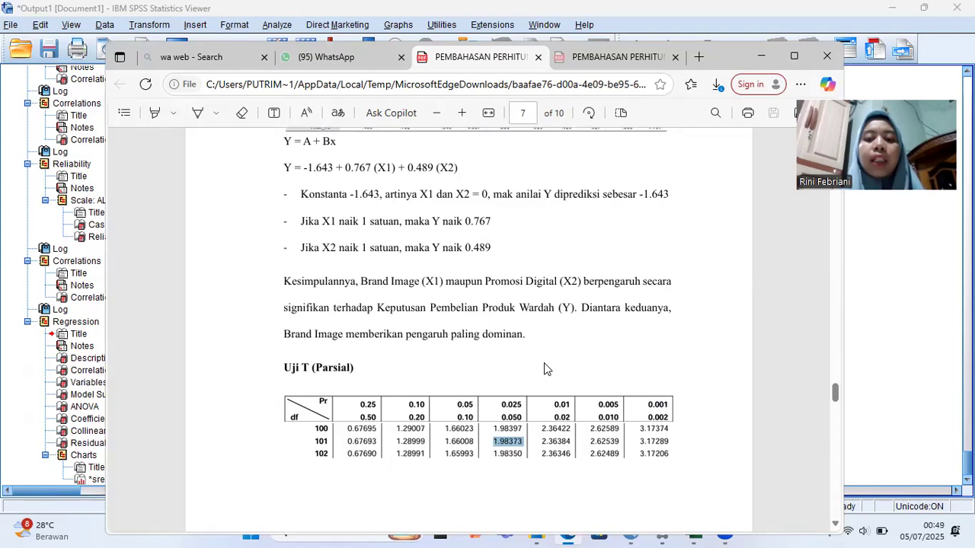
scroll(544, 364, "down", 5)
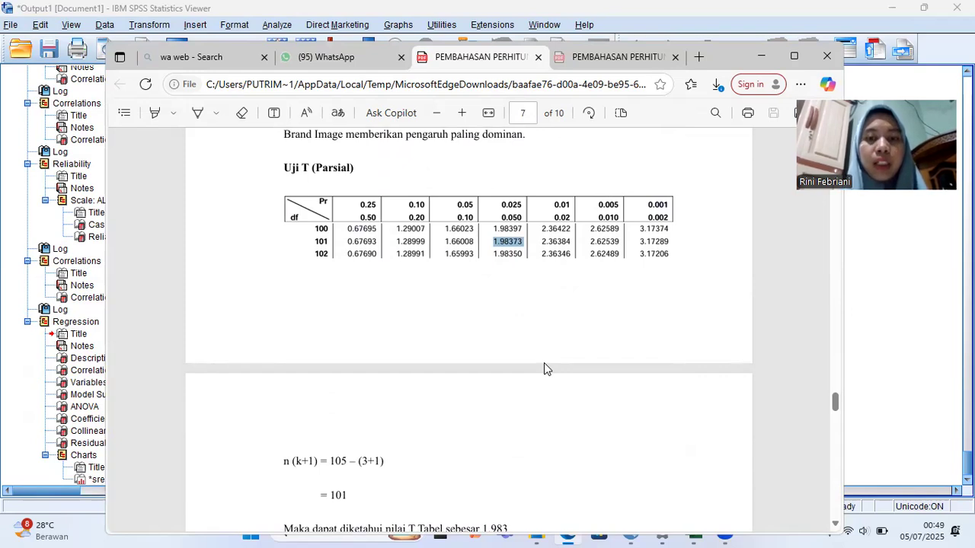
scroll(540, 329, "down", 1)
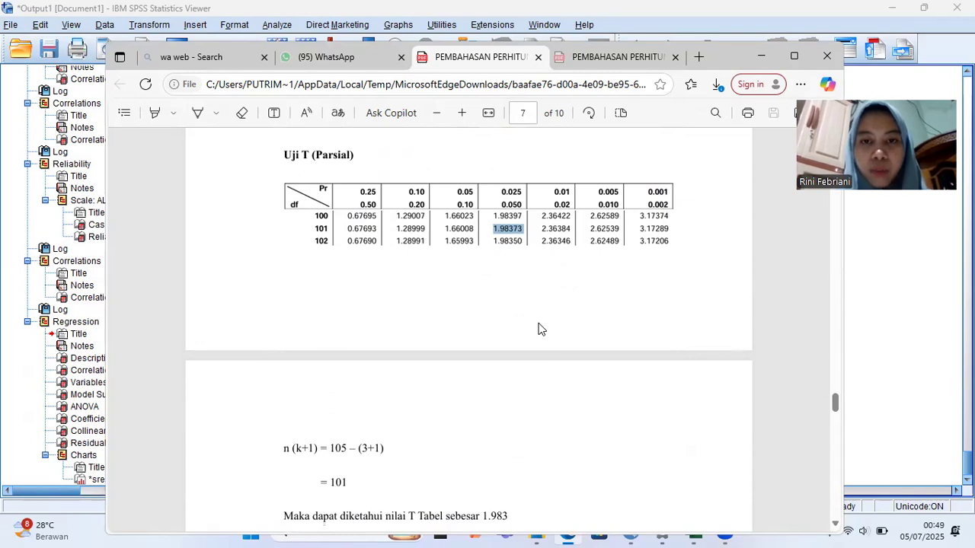
scroll(541, 329, "down", 3)
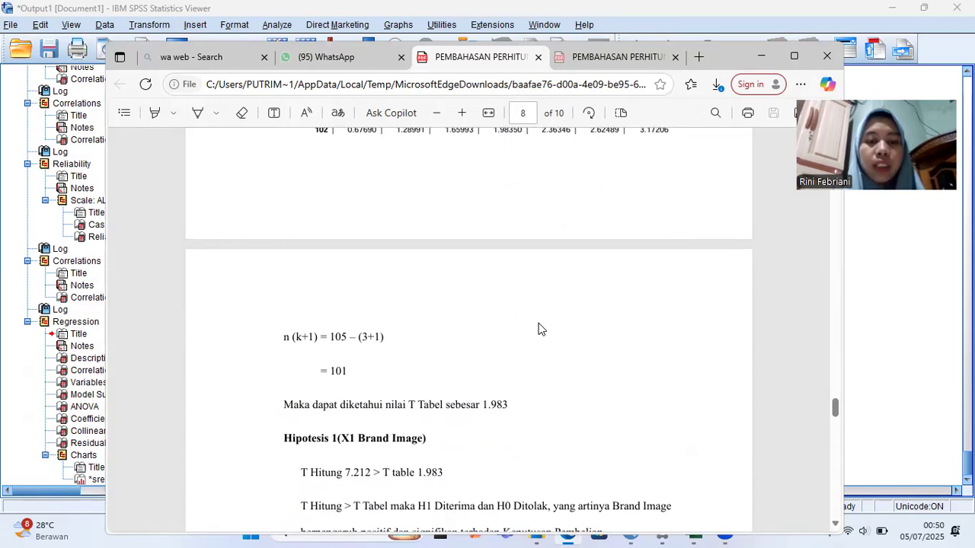
scroll(538, 329, "down", 3)
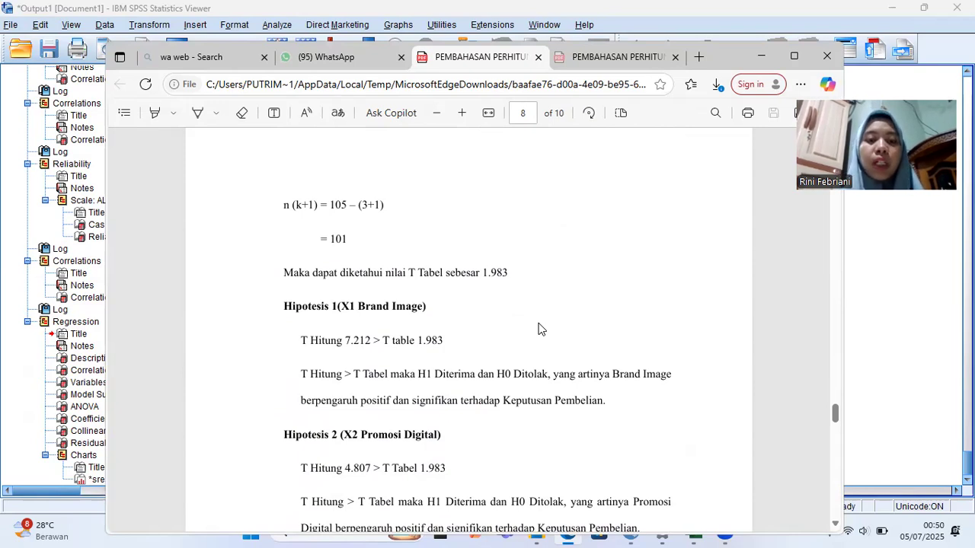
scroll(538, 328, "down", 1)
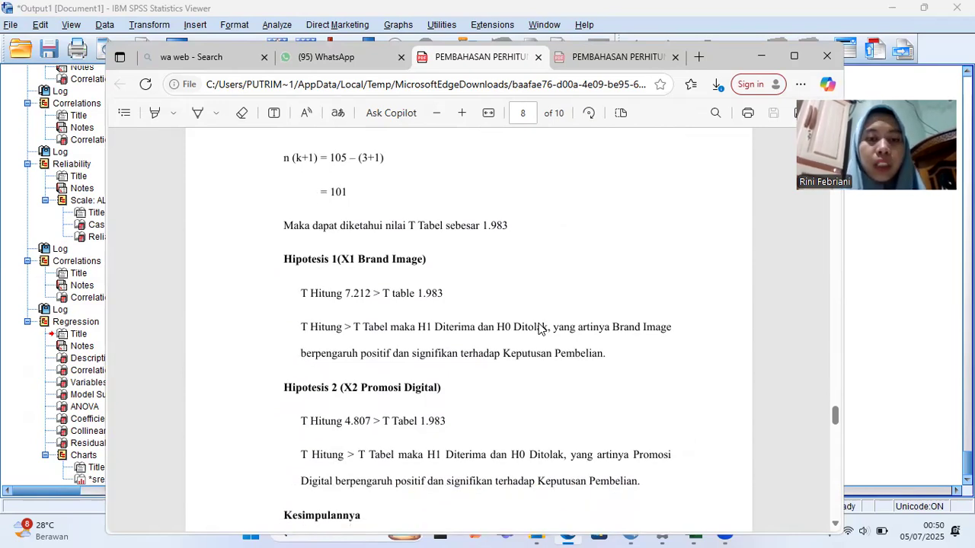
scroll(538, 329, "down", 1)
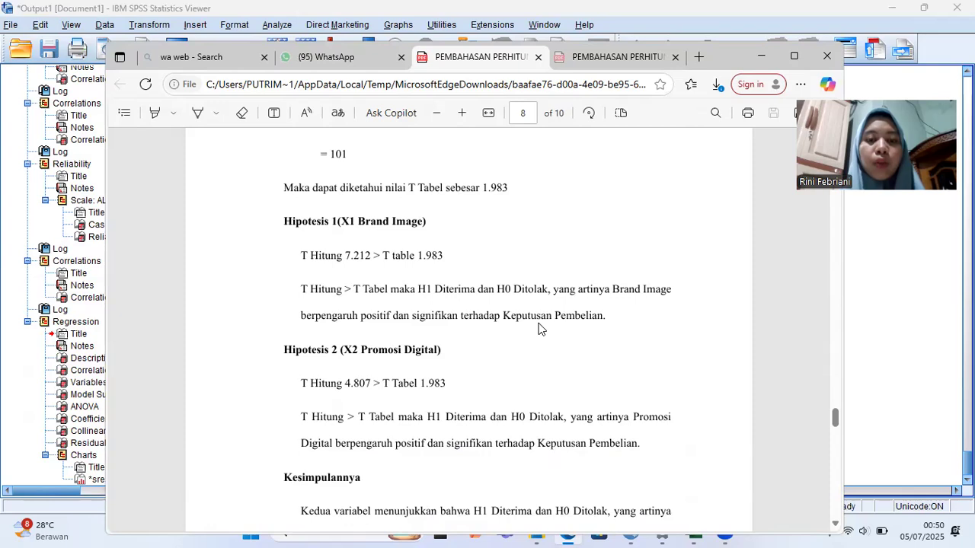
scroll(538, 329, "down", 1)
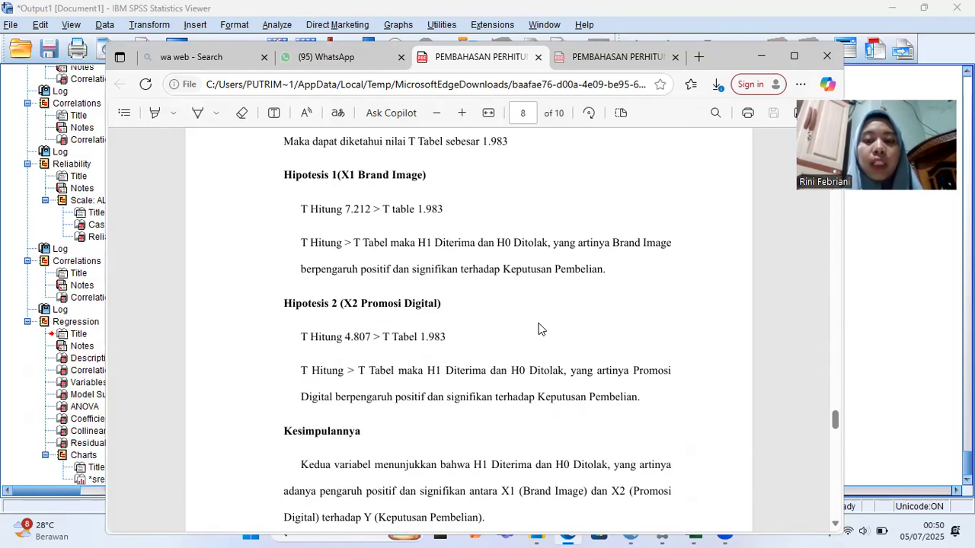
scroll(538, 329, "down", 1)
scroll(538, 329, "down", 1)
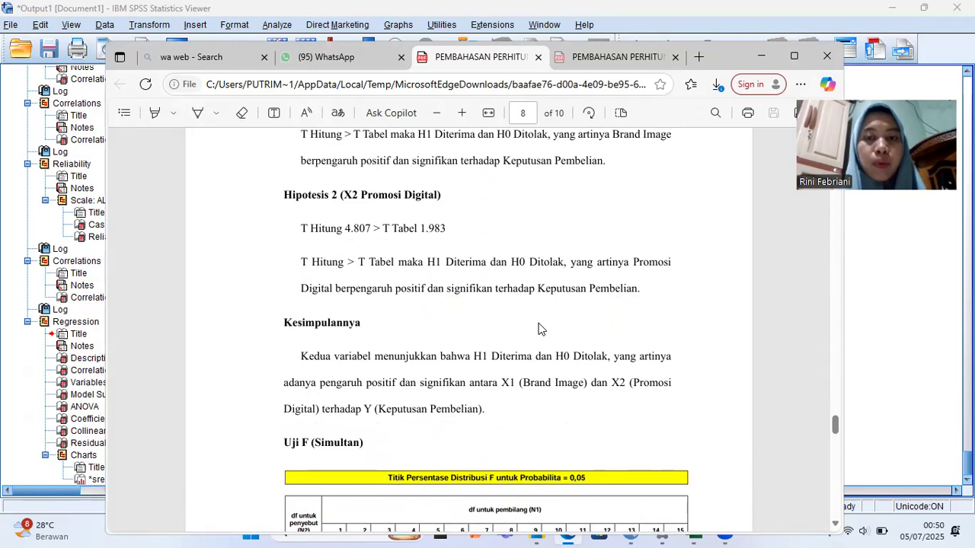
- Read the Kesimpulannya paragraph of the T test and the F distribution table under Uji F (Simultan)
scroll(538, 329, "down", 1)
scroll(539, 329, "up", 1)
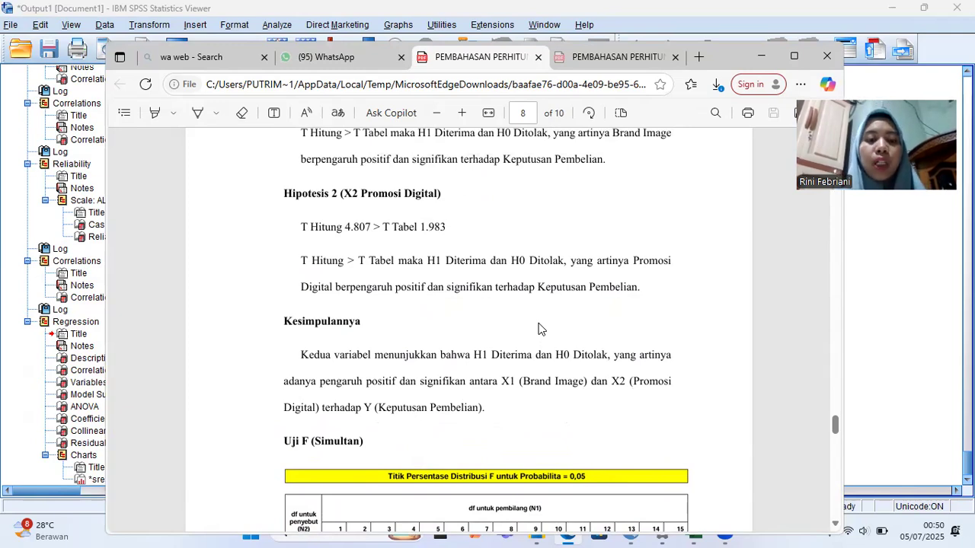
scroll(539, 329, "down", 1)
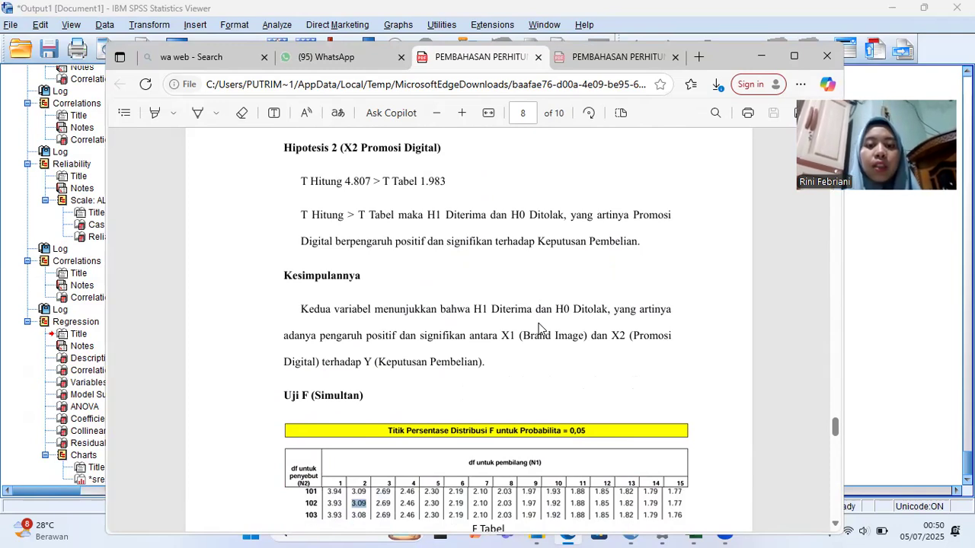
scroll(538, 327, "down", 3)
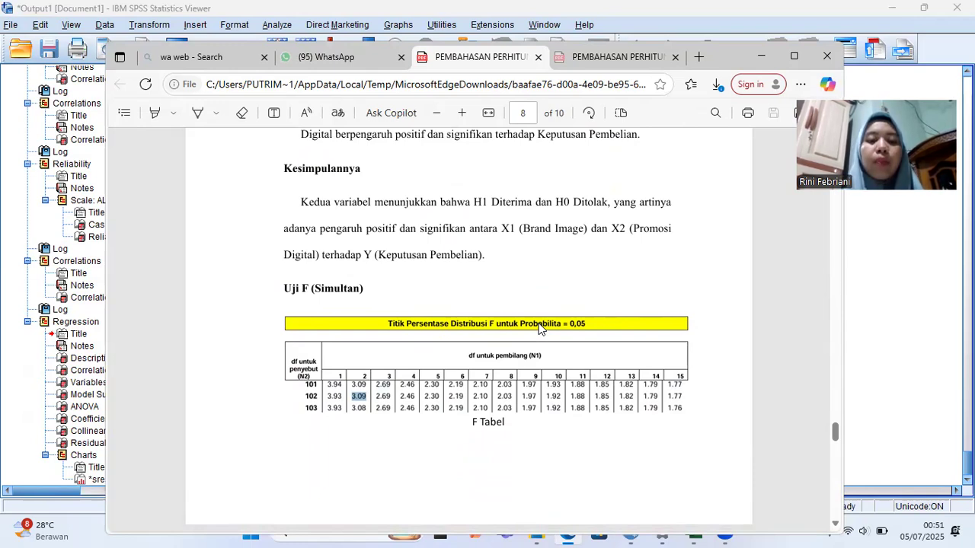
scroll(539, 328, "down", 2)
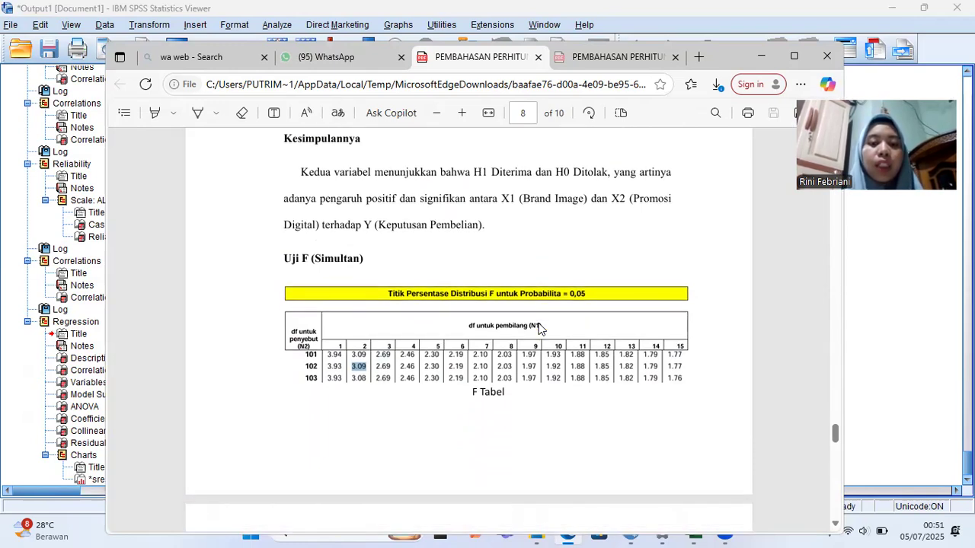
- Compare the F distribution table with the df Pembilang and df Penyebut calculations that determine the F Tabel value
scroll(585, 253, "down", 4)
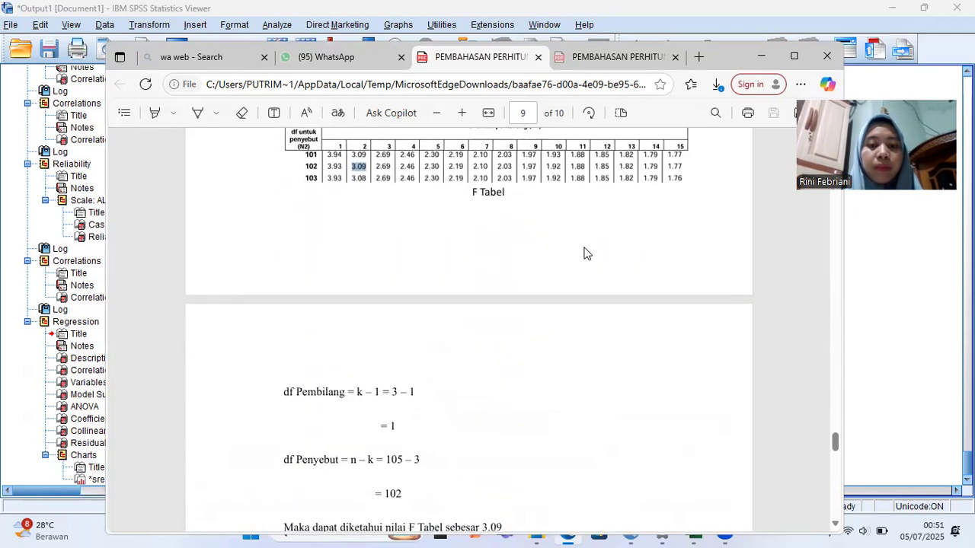
scroll(585, 253, "up", 4)
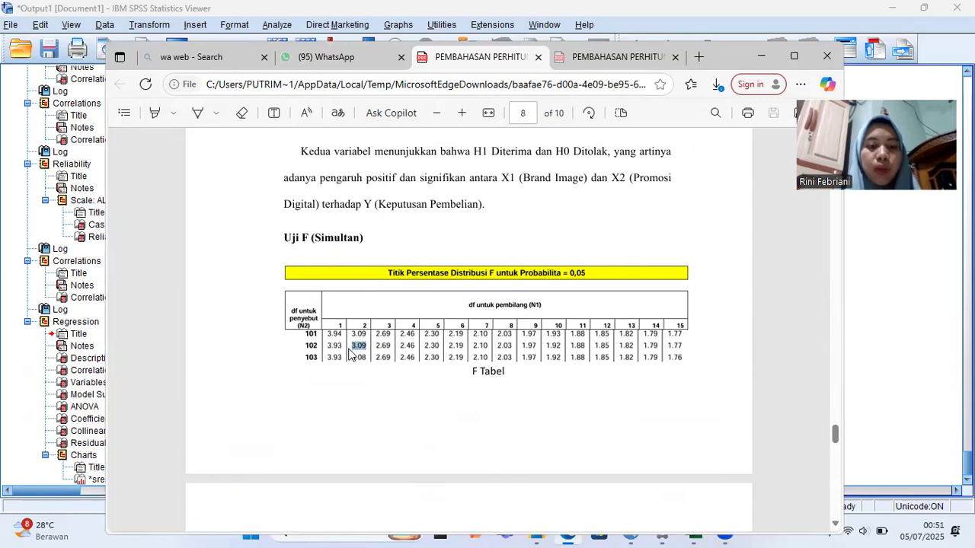
scroll(349, 354, "down", 1)
scroll(349, 354, "down", 4)
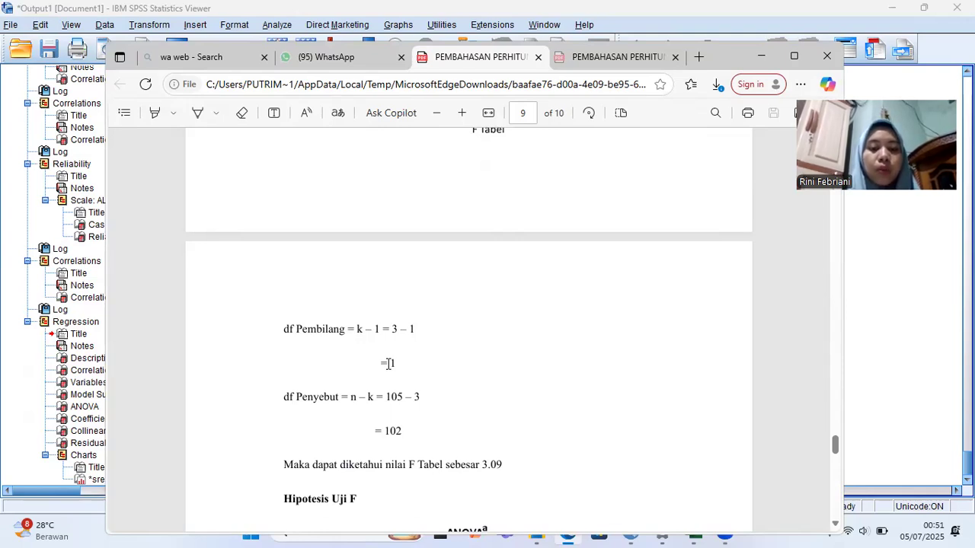
- Read the Hipotesis Uji F section, including its ANOVA table, F distribution table and the F Hitung versus F table interpretation
scroll(388, 363, "down", 3)
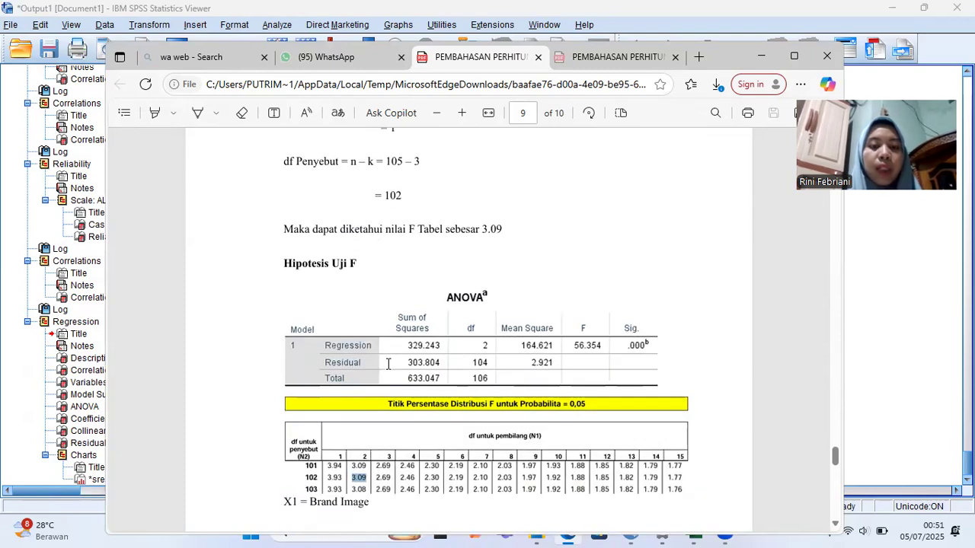
scroll(388, 364, "down", 1)
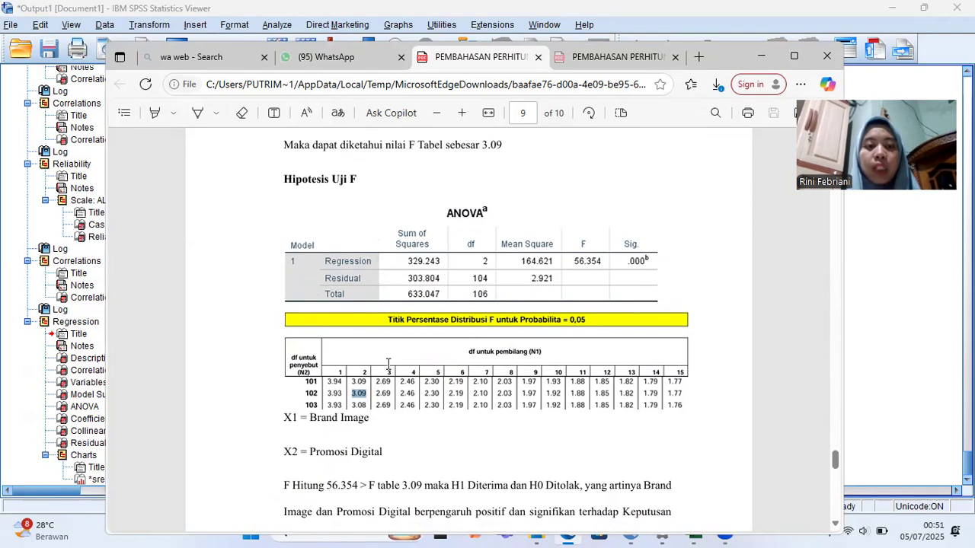
scroll(388, 364, "down", 1)
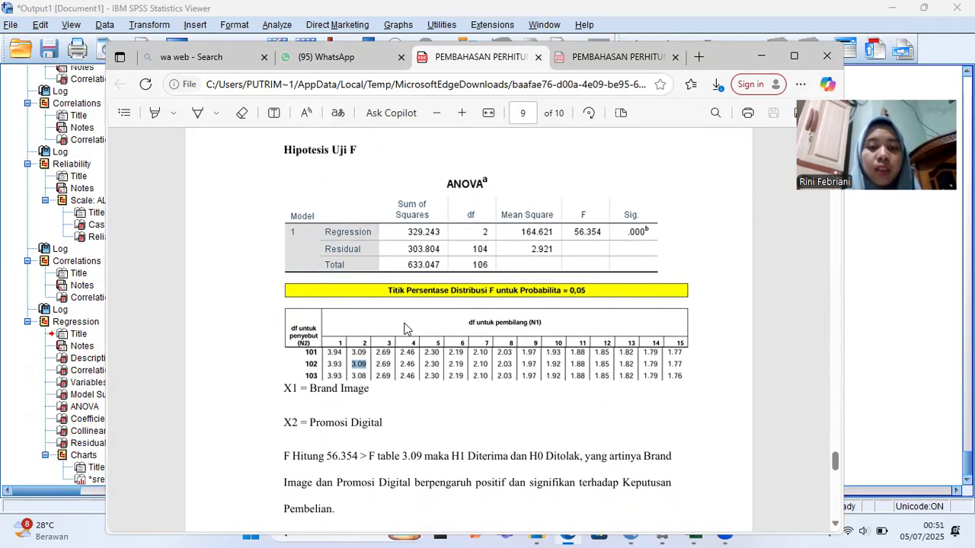
scroll(406, 328, "down", 1)
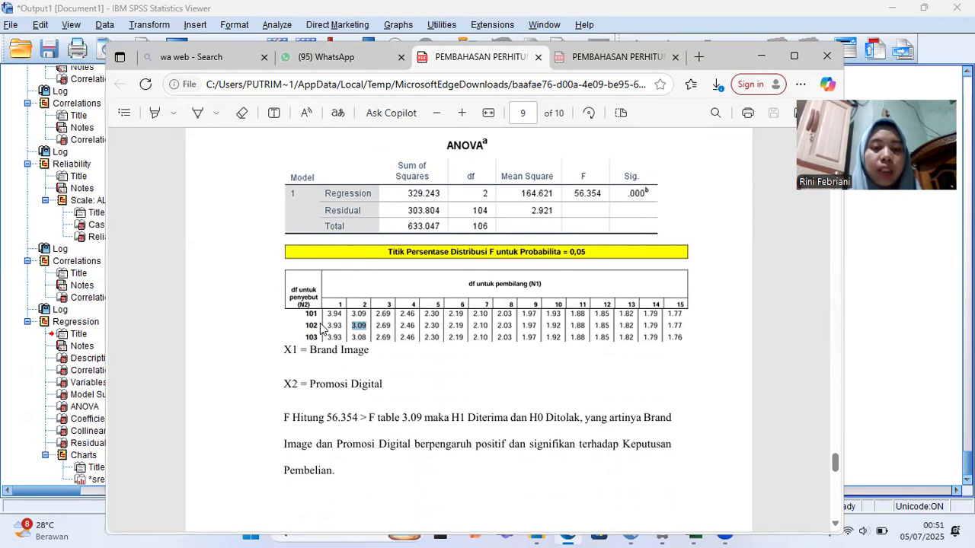
scroll(358, 325, "down", 1)
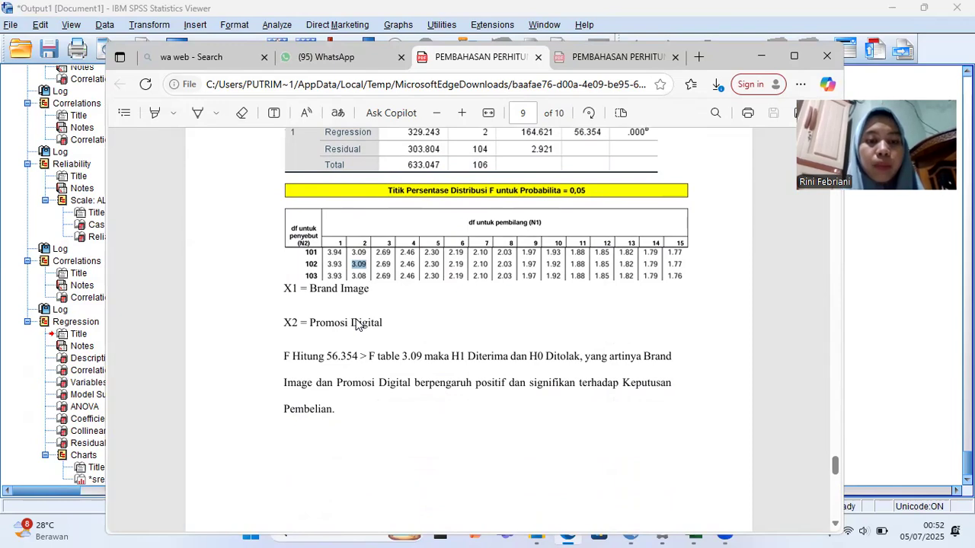
scroll(358, 325, "down", 2)
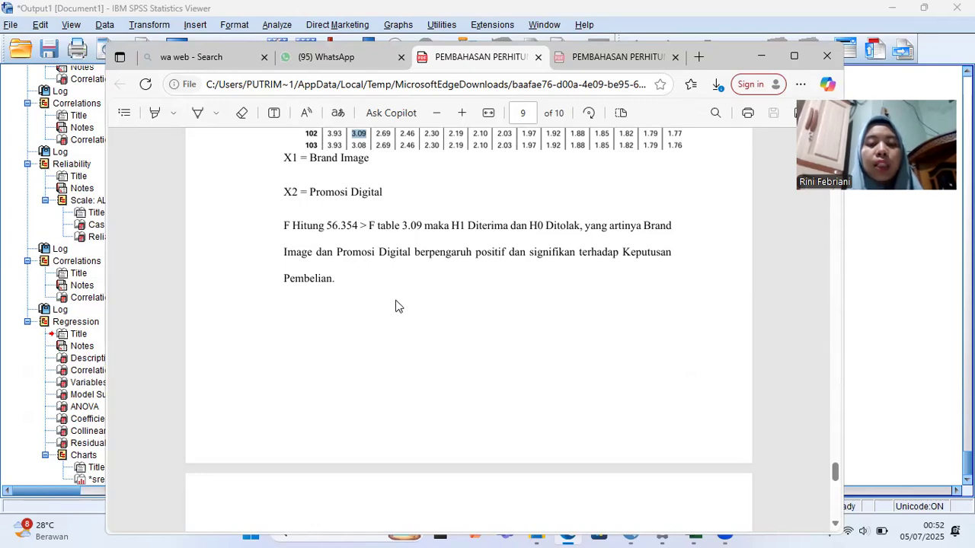
- Read the closing Kesimpulannya paragraph of the F test on the report's last page
scroll(395, 306, "down", 3)
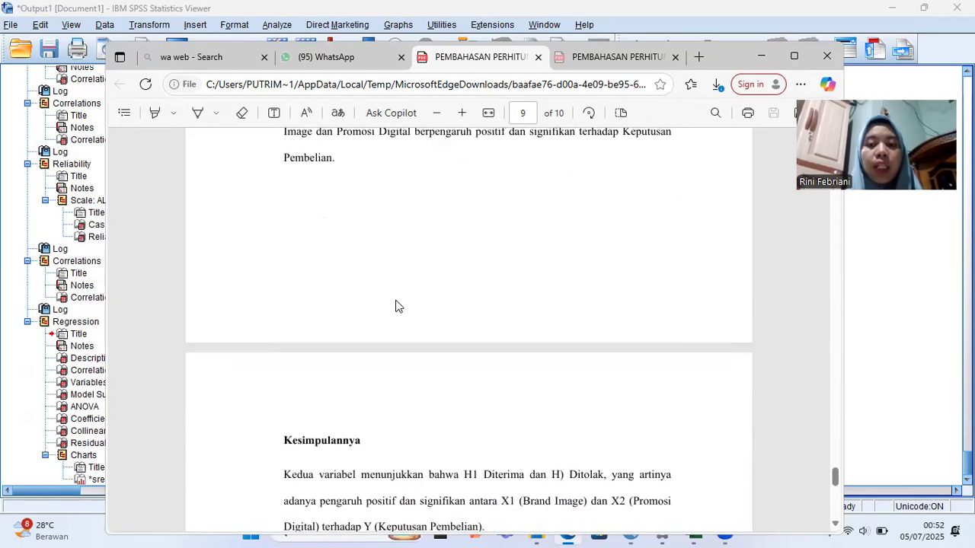
scroll(395, 306, "up", 1)
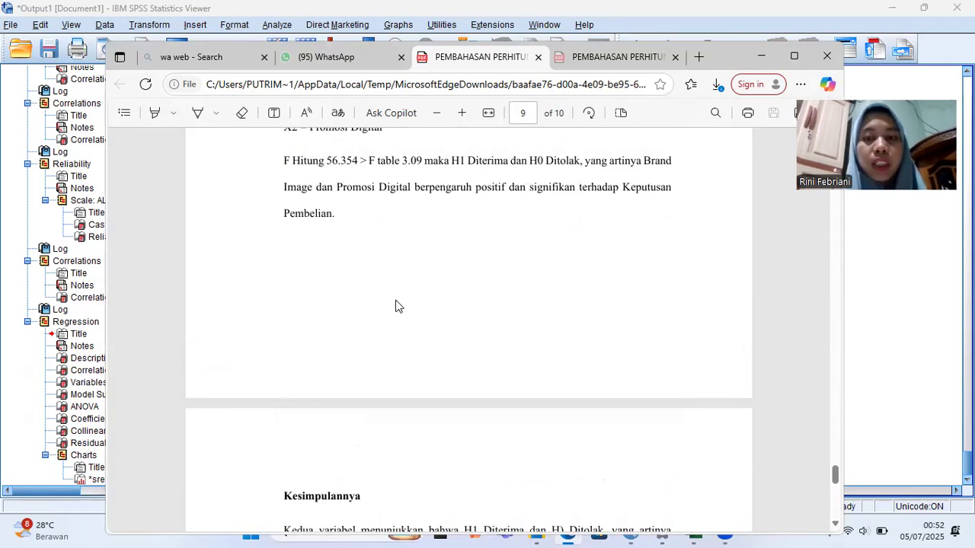
scroll(395, 307, "down", 5)
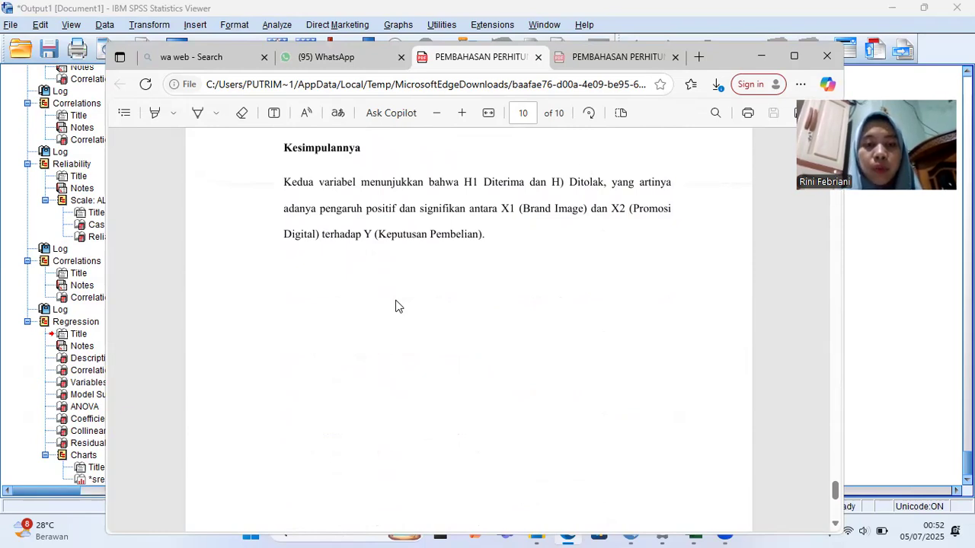
scroll(395, 306, "down", 3)
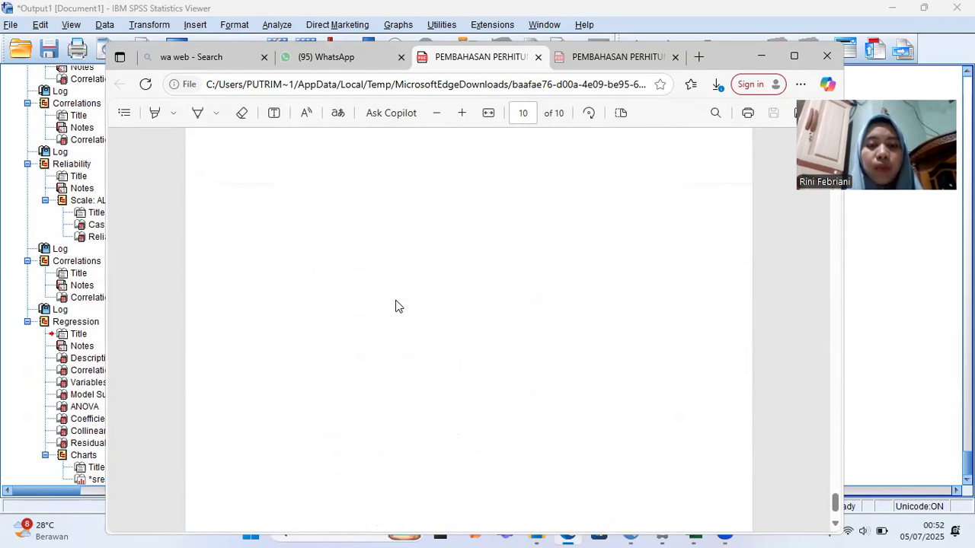
scroll(395, 307, "up", 3)
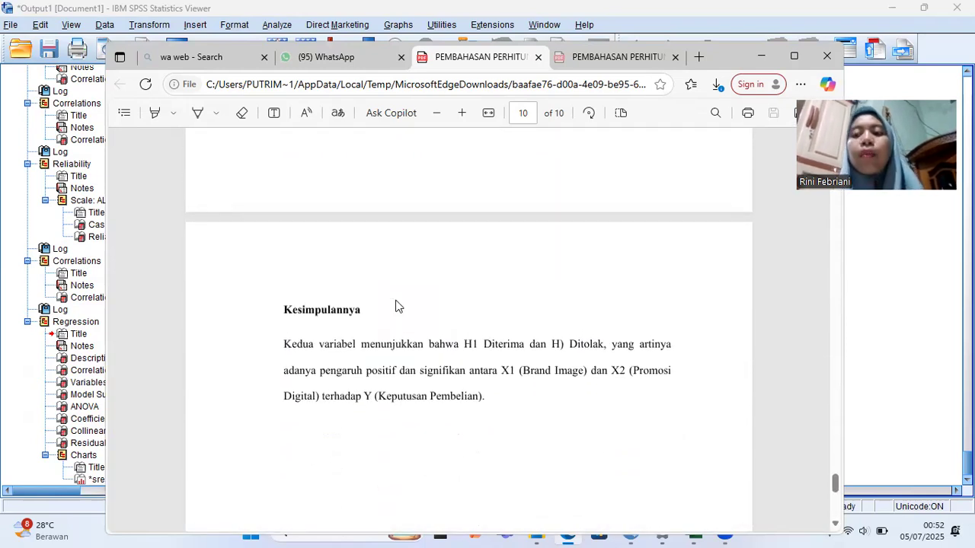